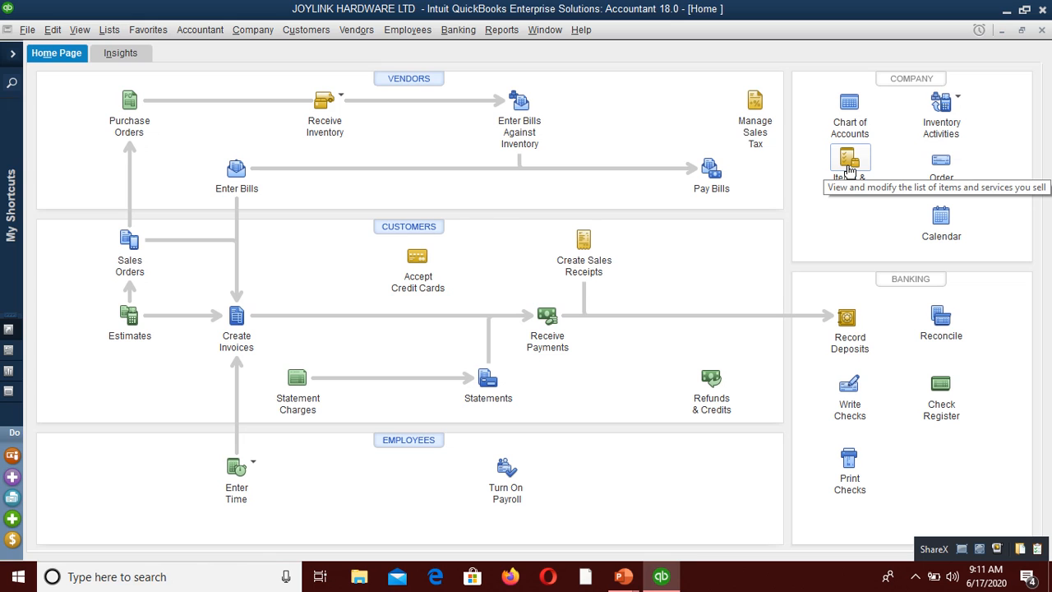
Step: Start a new Inventory Part item in the item list and name it PAINT
{"action": "left_click", "coordinate": [848, 164]}
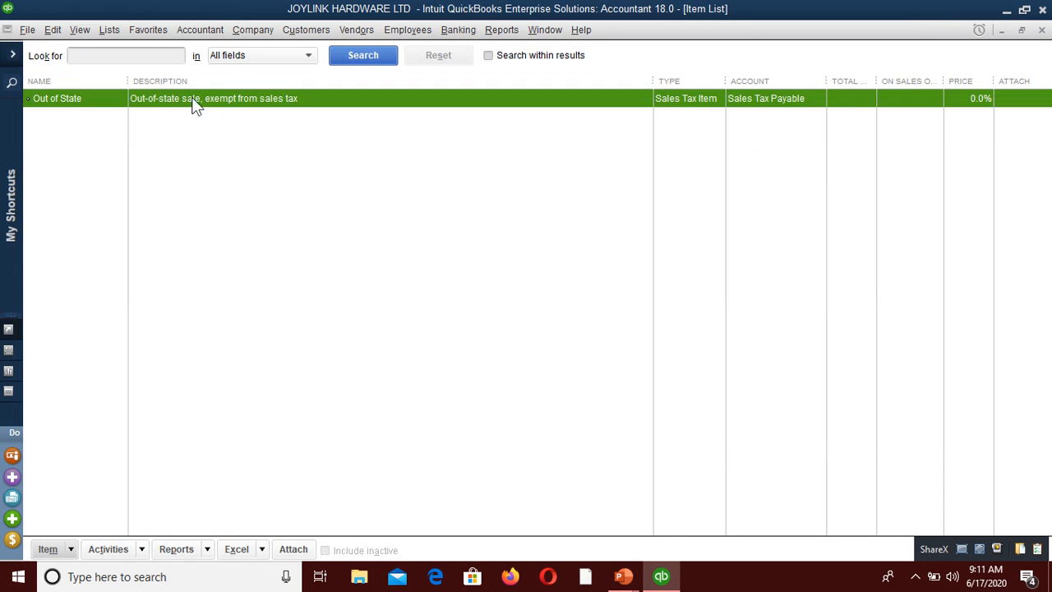
{"action": "left_click", "coordinate": [62, 555]}
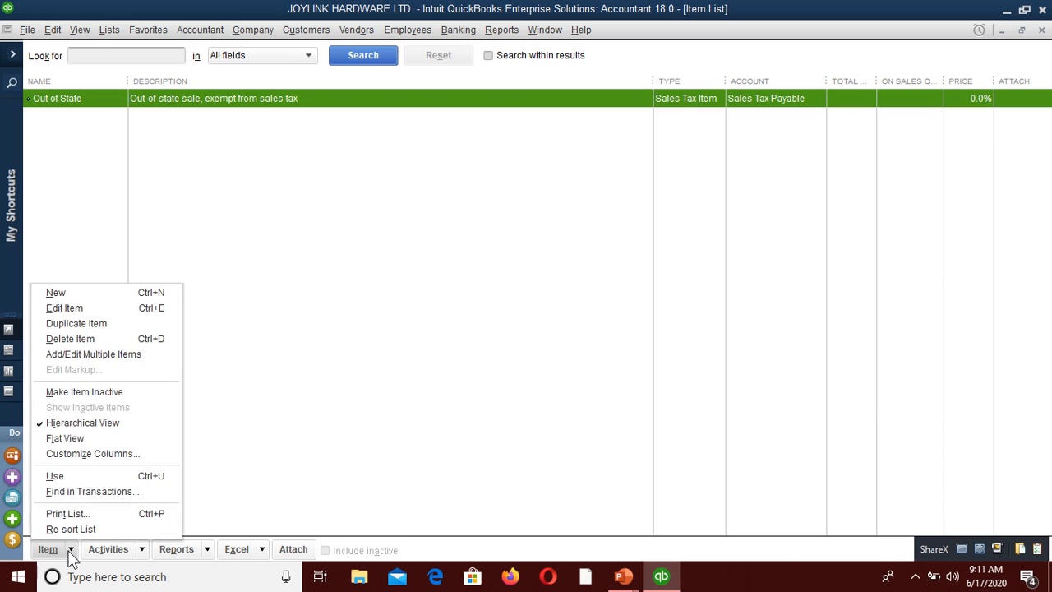
{"action": "left_click", "coordinate": [61, 291]}
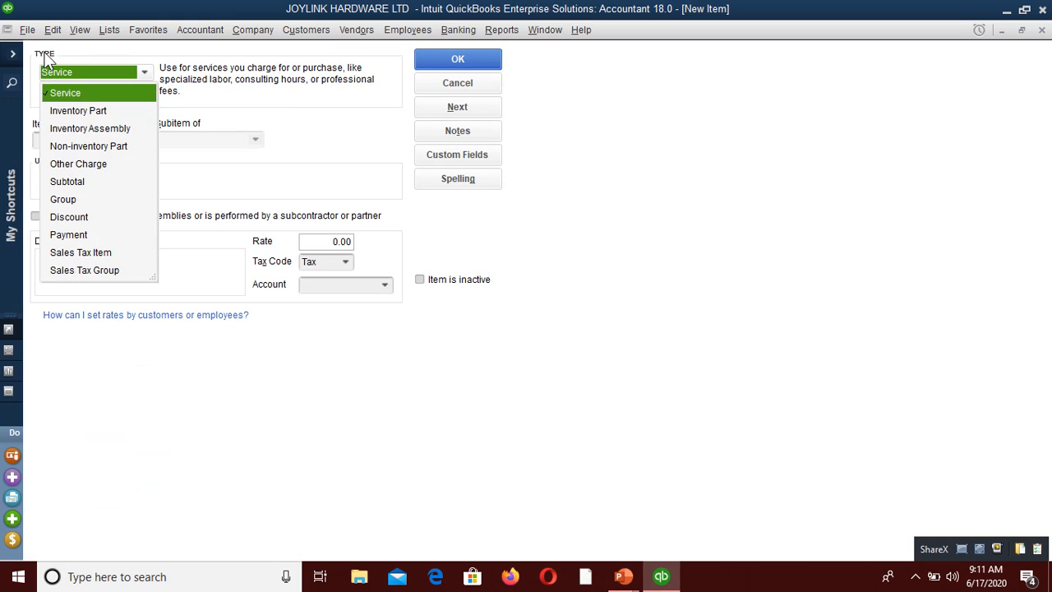
{"action": "left_click", "coordinate": [96, 111]}
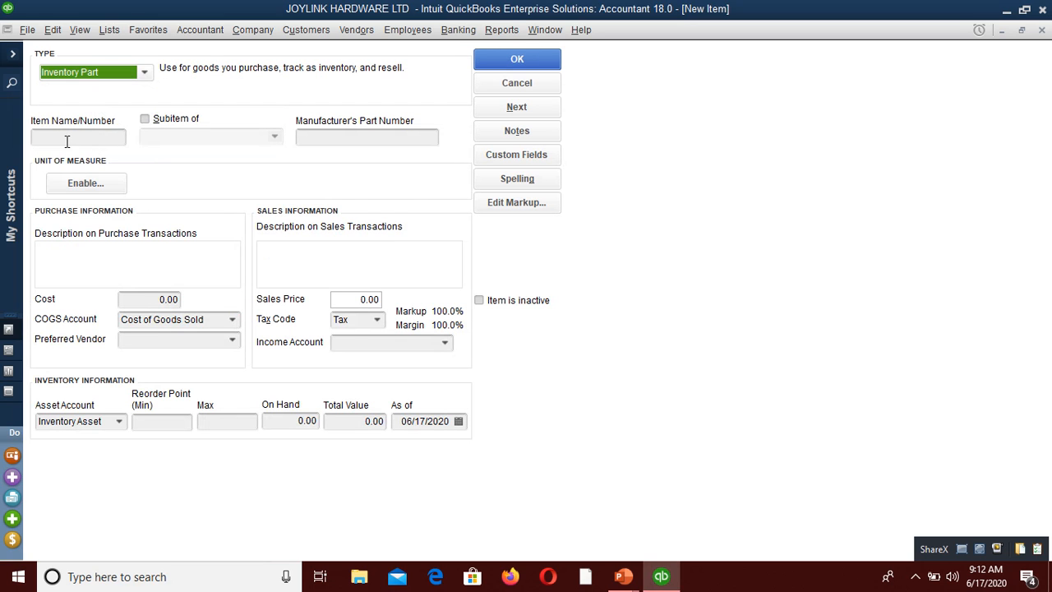
{"action": "left_click", "coordinate": [69, 138]}
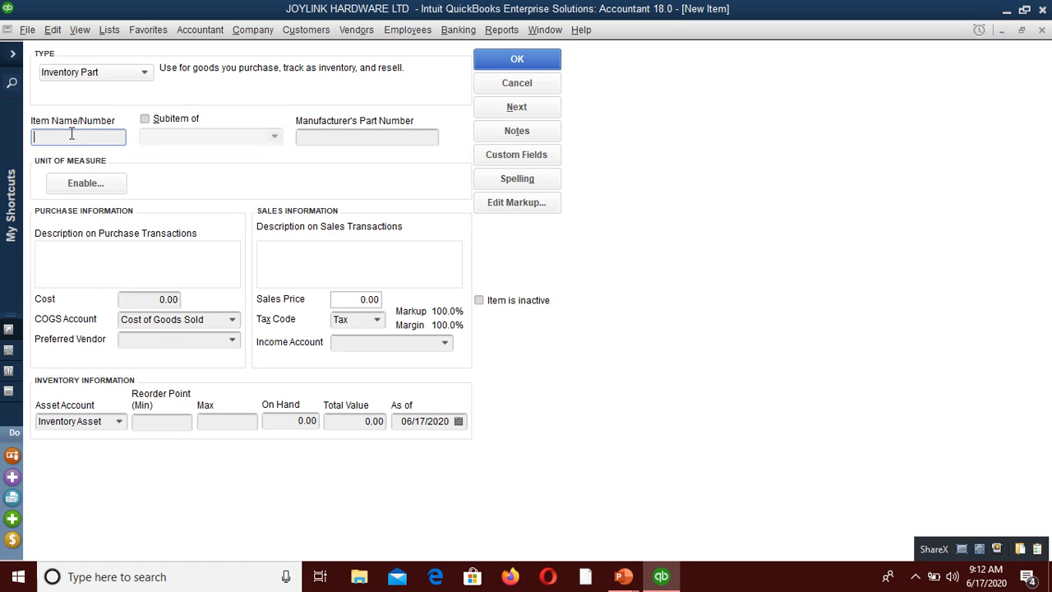
{"action": "type", "text": "PAINT"}
Step: Set the PAINT item's cost to 200, its purchase description to PALE and its sales price to 300
{"action": "left_click", "coordinate": [157, 299]}
{"action": "left_click_drag", "start_coordinate": [156, 299], "coordinate": [216, 296]}
{"action": "type", "text": "200"}
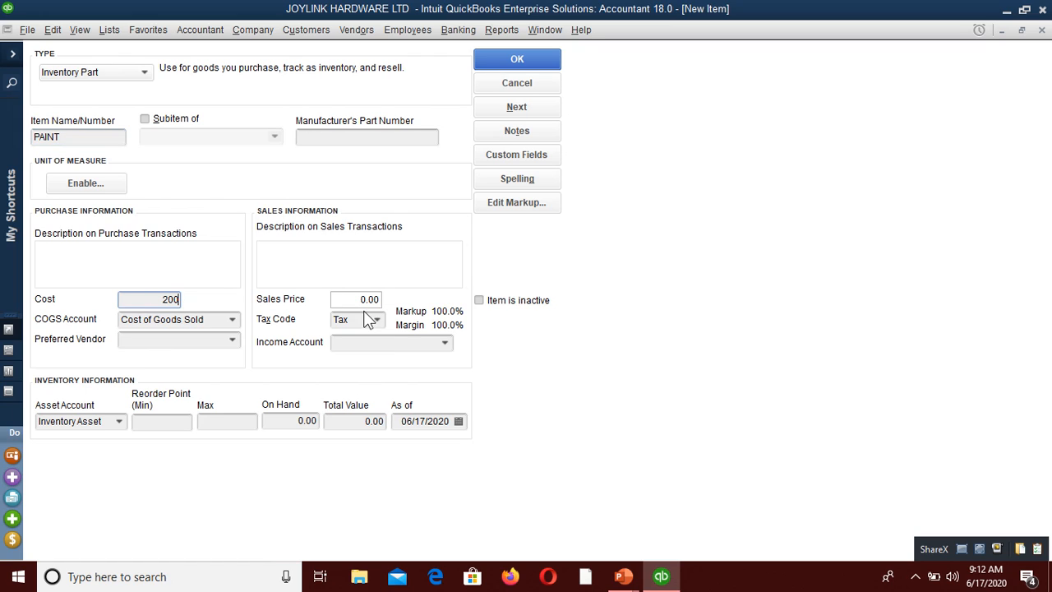
{"action": "left_click", "coordinate": [79, 250]}
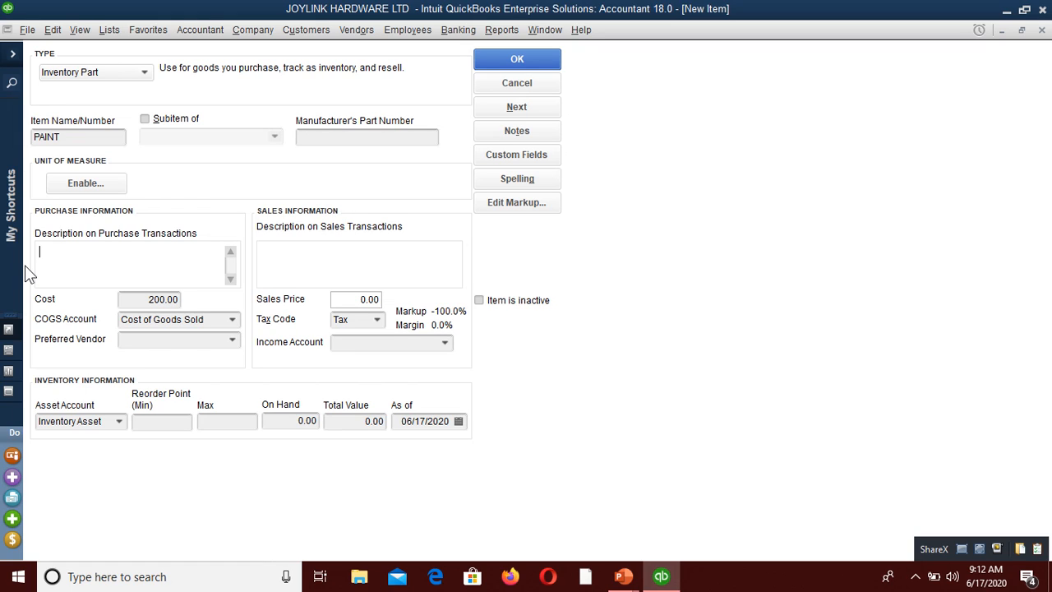
{"action": "type", "text": "PALE"}
{"action": "left_click", "coordinate": [340, 271]}
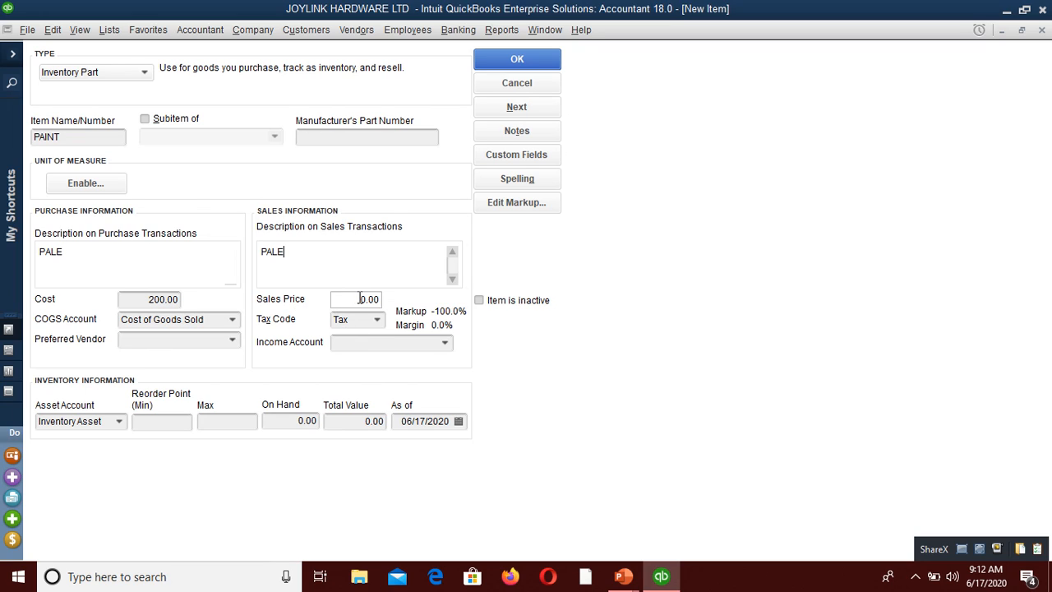
{"action": "left_click", "coordinate": [362, 299]}
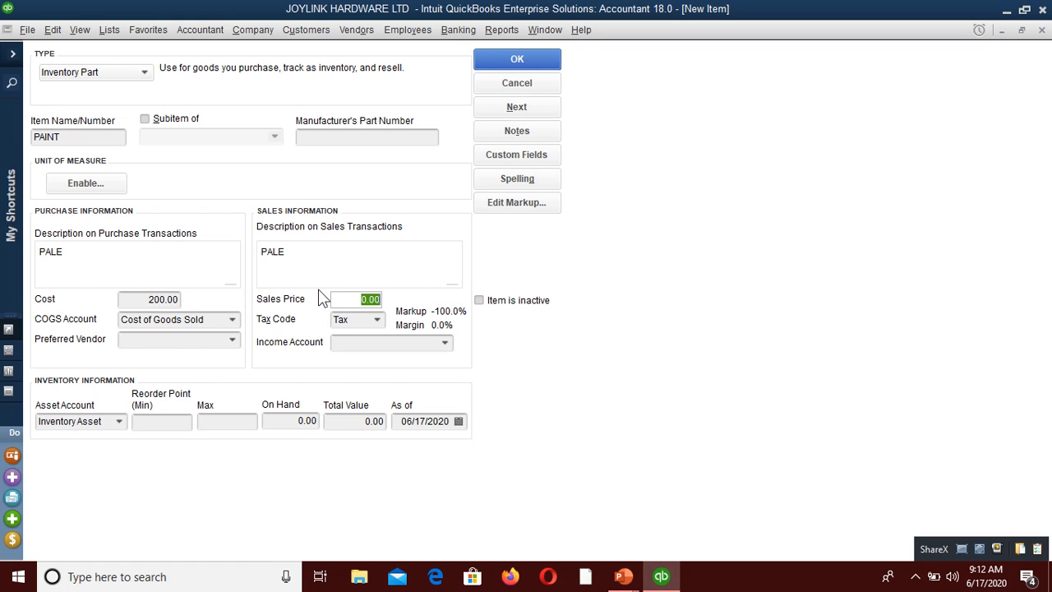
{"action": "type", "text": "3000"}
{"action": "key", "text": "BackSpace"}
Step: Set the PAINT item's minimum reorder point to 10 and its on-hand quantity to 300
{"action": "left_click", "coordinate": [158, 419]}
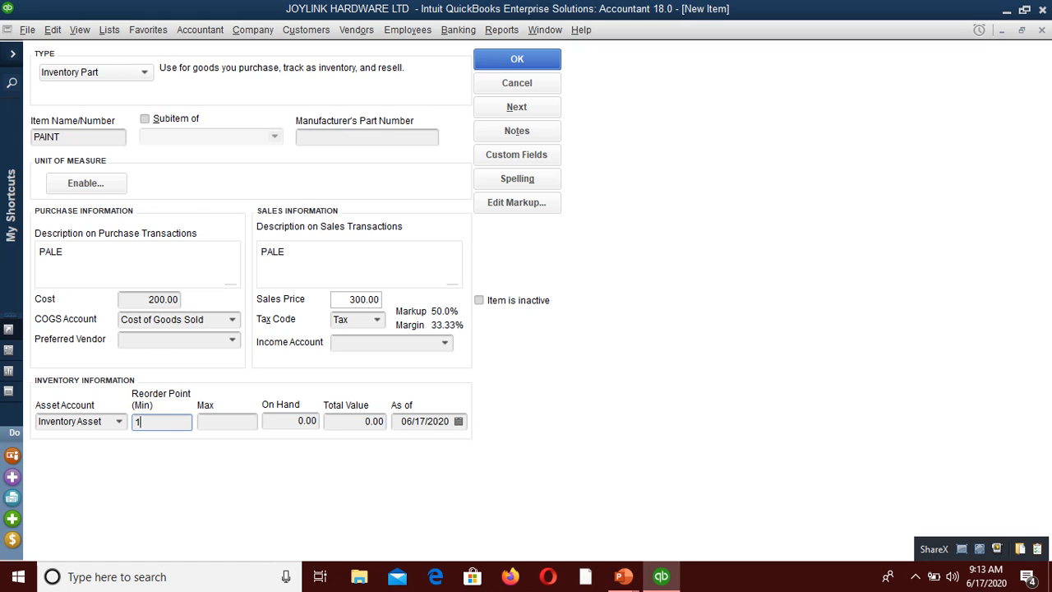
{"action": "type", "text": "10"}
{"action": "left_click", "coordinate": [228, 420]}
{"action": "left_click", "coordinate": [292, 423]}
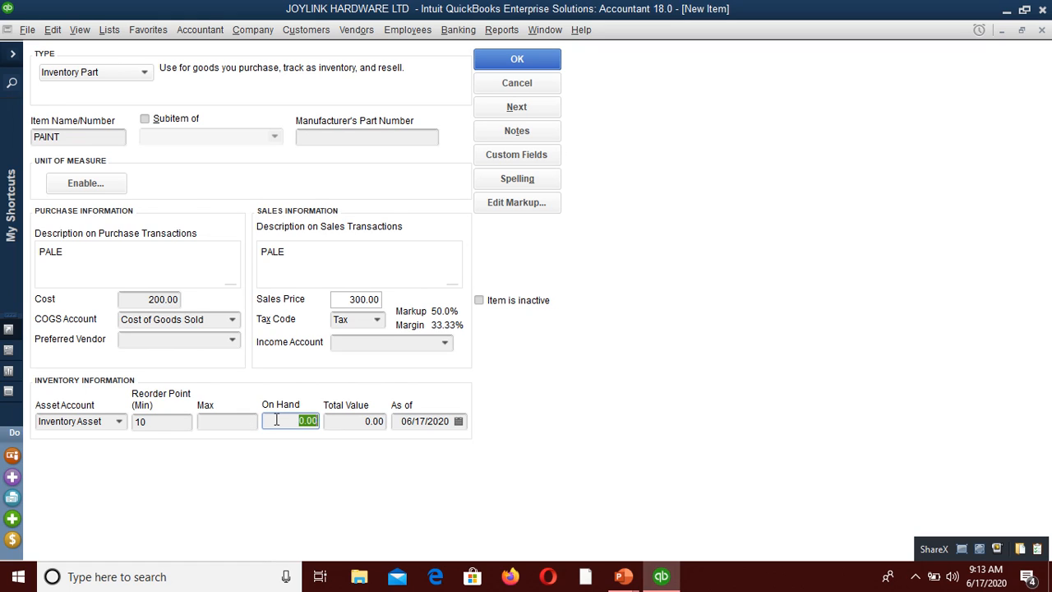
{"action": "type", "text": "3000"}
{"action": "key", "text": "BackSpace"}
{"action": "left_click", "coordinate": [362, 421]}
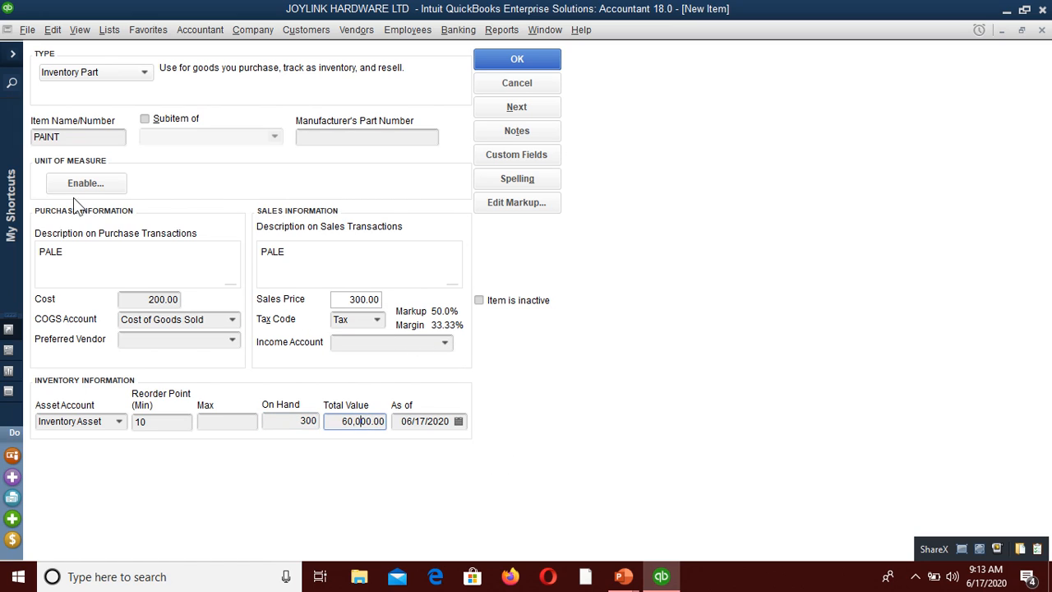
Step: Assign Sales as the PAINT item's income account, then save the item and close the item list
{"action": "left_click", "coordinate": [445, 344]}
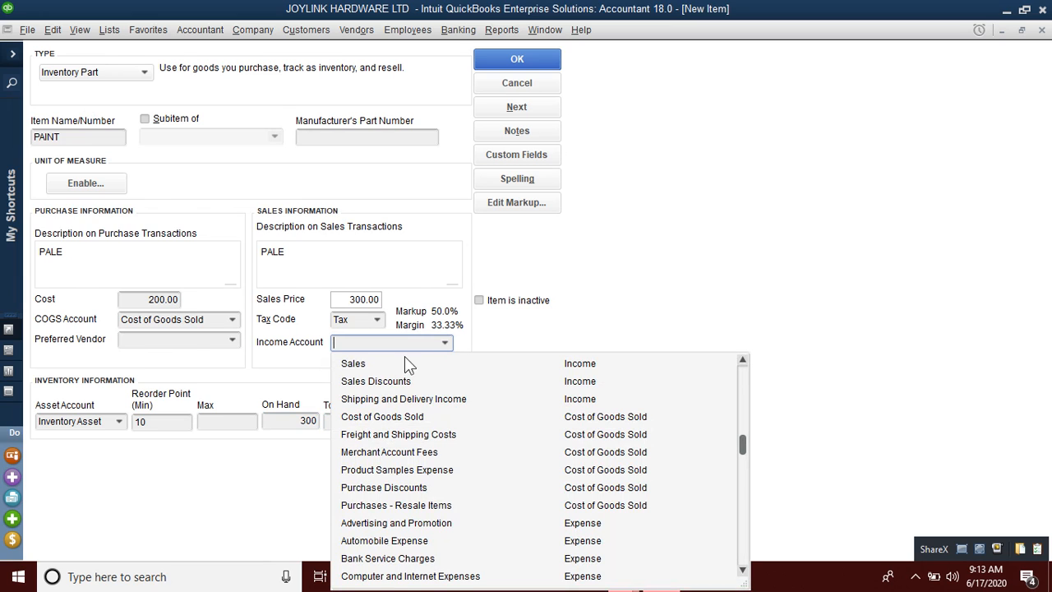
{"action": "left_click", "coordinate": [354, 365]}
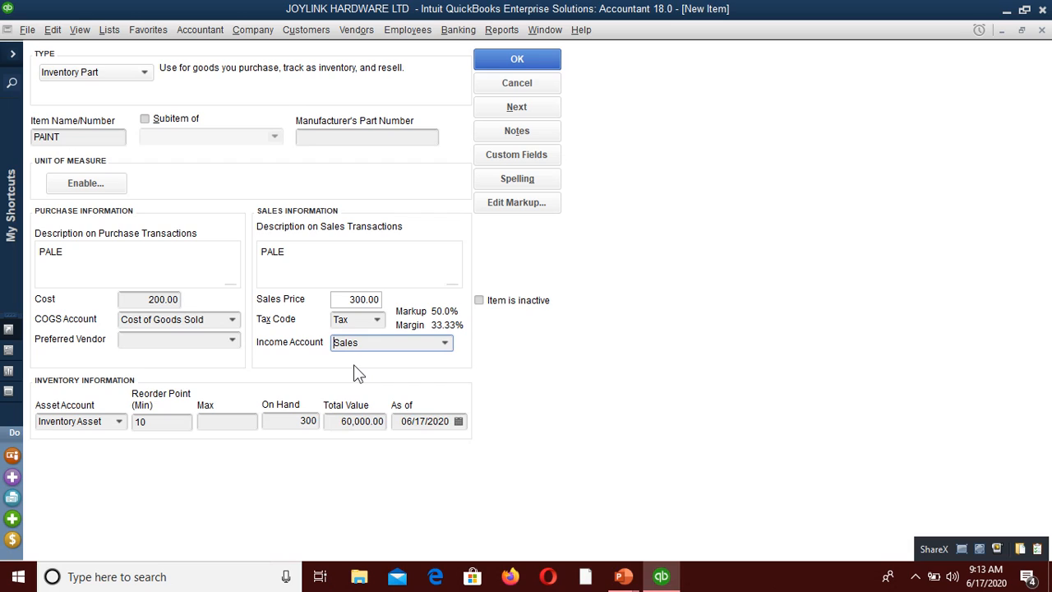
{"action": "left_click", "coordinate": [515, 55]}
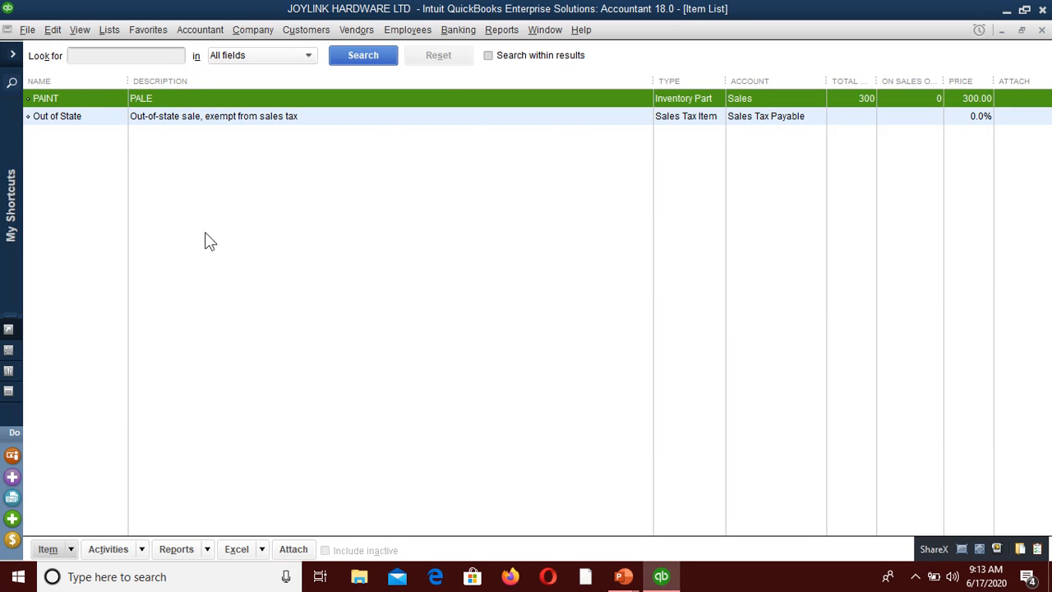
{"action": "left_click", "coordinate": [1042, 30]}
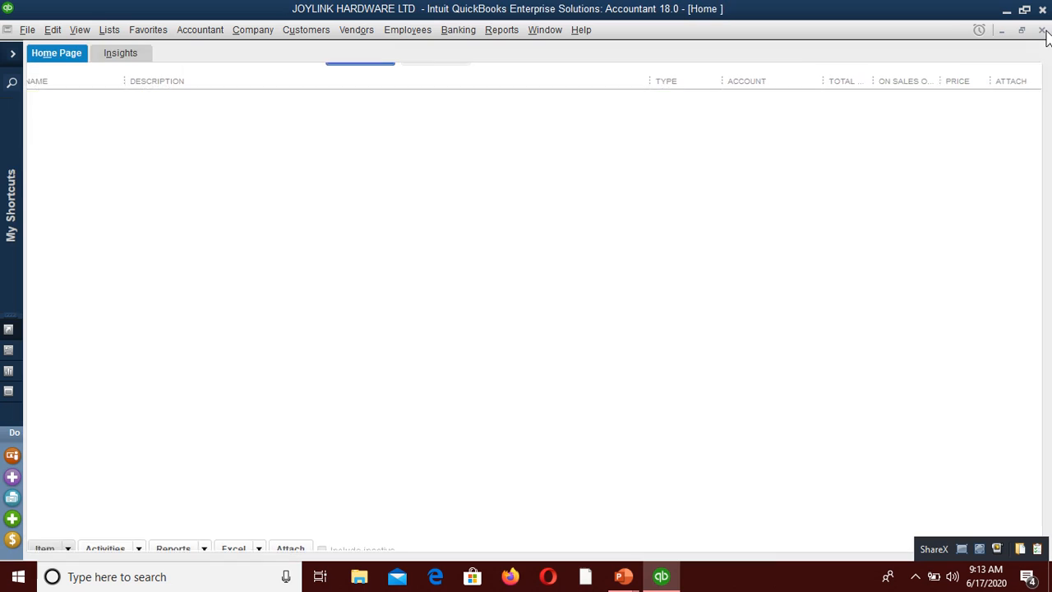
Step: Reopen the item list and start a new Inventory Part item named CEMENT
{"action": "left_click", "coordinate": [851, 167]}
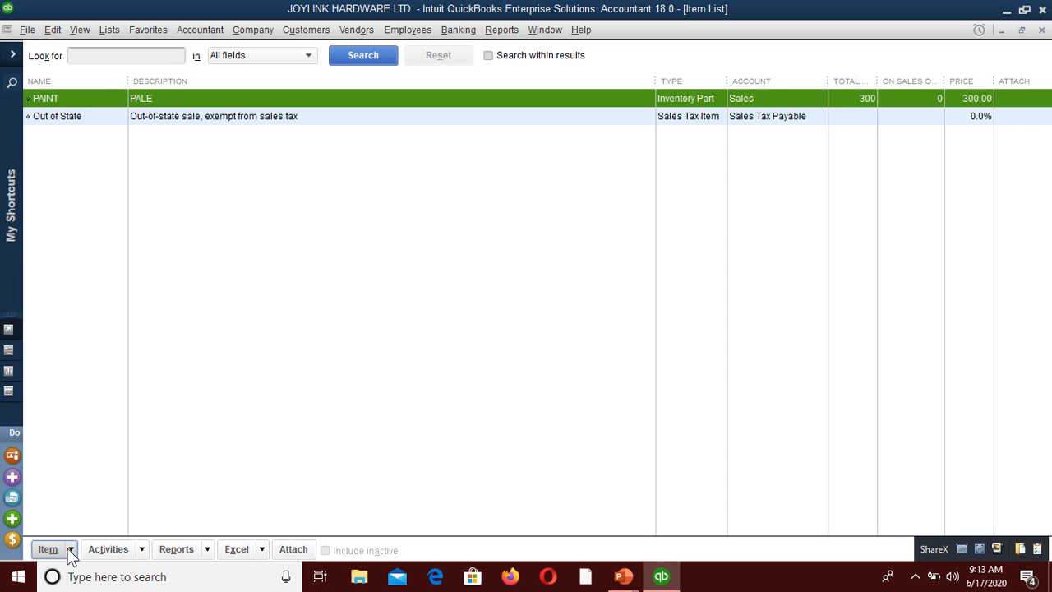
{"action": "left_click", "coordinate": [70, 552]}
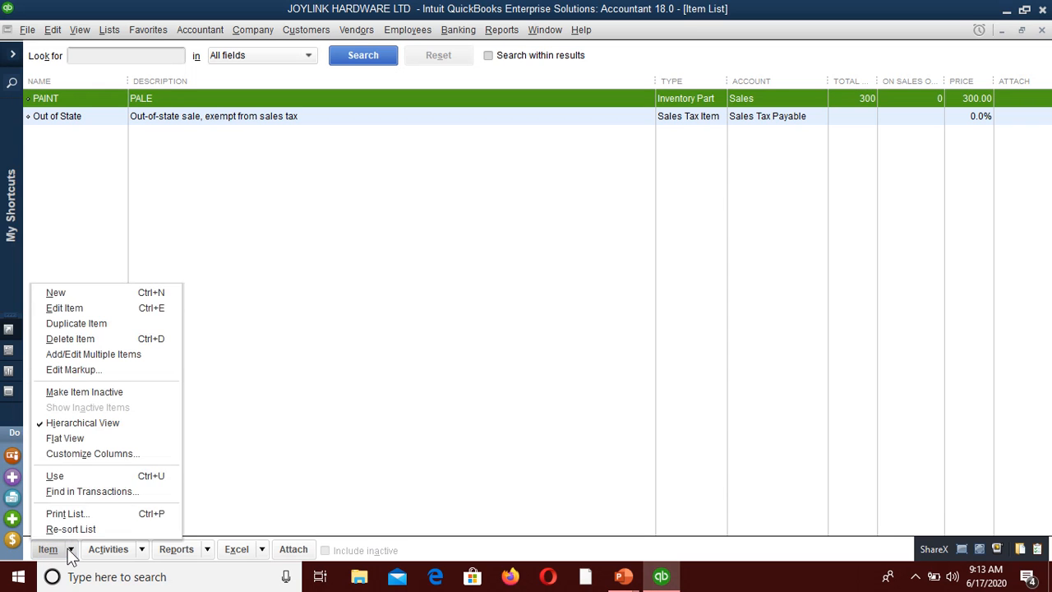
{"action": "left_click", "coordinate": [55, 295]}
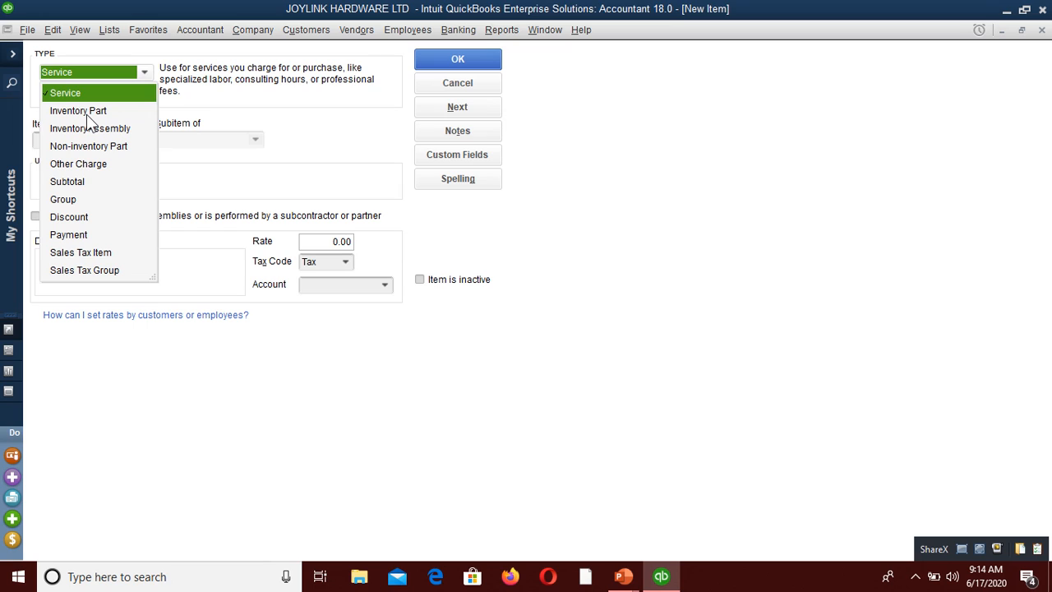
{"action": "left_click", "coordinate": [73, 99]}
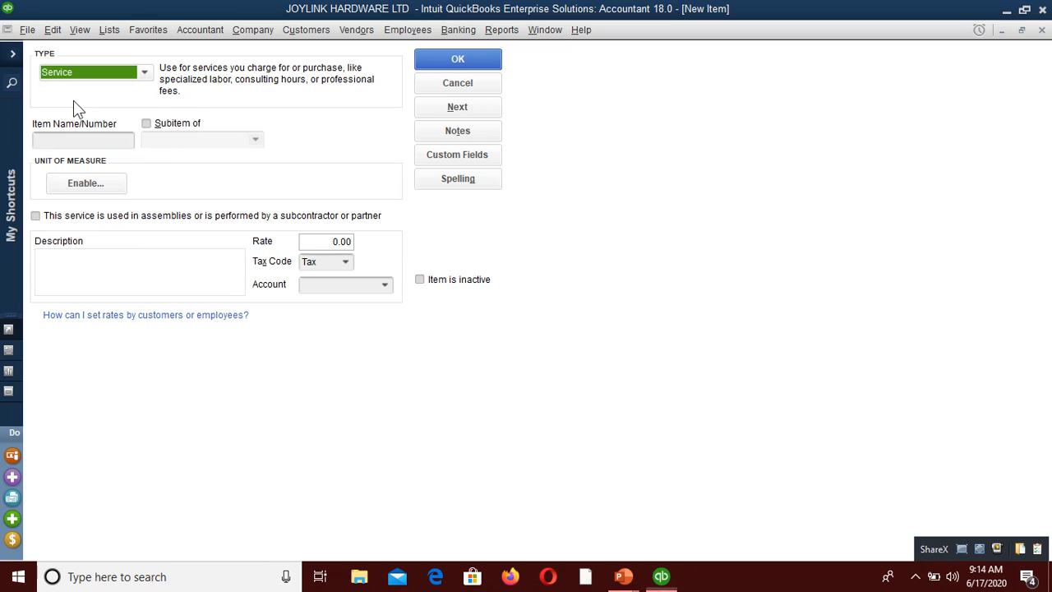
{"action": "left_click", "coordinate": [107, 73]}
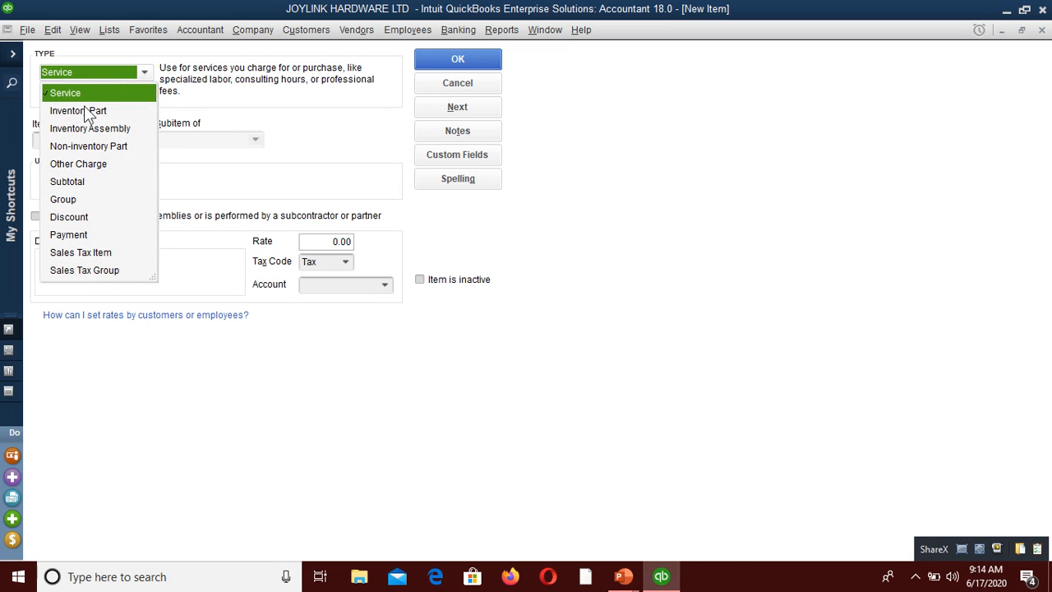
{"action": "left_click", "coordinate": [87, 112]}
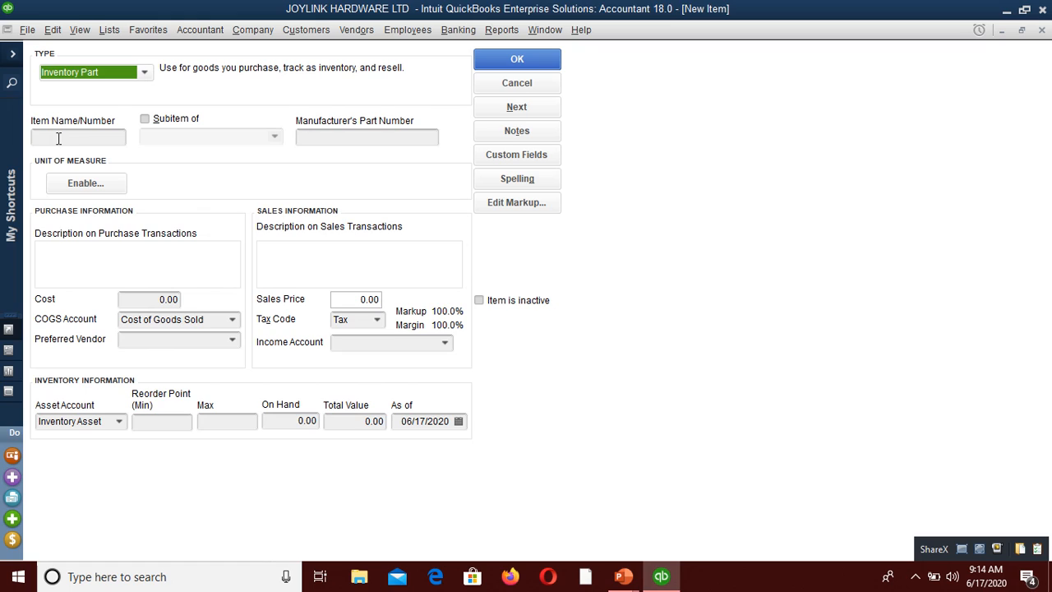
{"action": "left_click", "coordinate": [58, 138]}
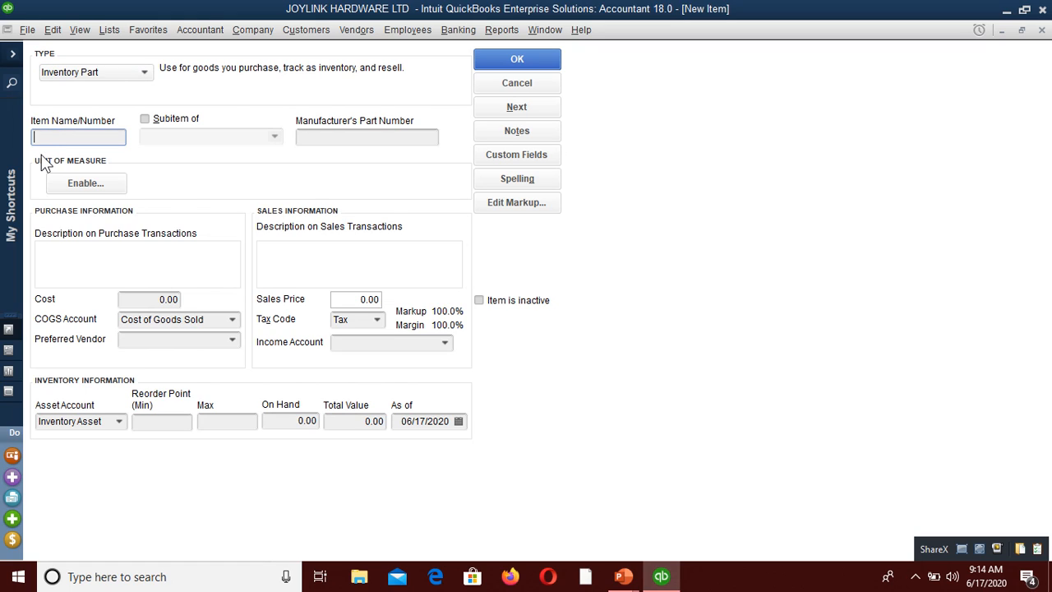
{"action": "type", "text": "CEMENT"}
Step: Set the CEMENT item's purchase description to BAG, its cost to 600 and its sales price to 800
{"action": "left_click", "coordinate": [82, 264]}
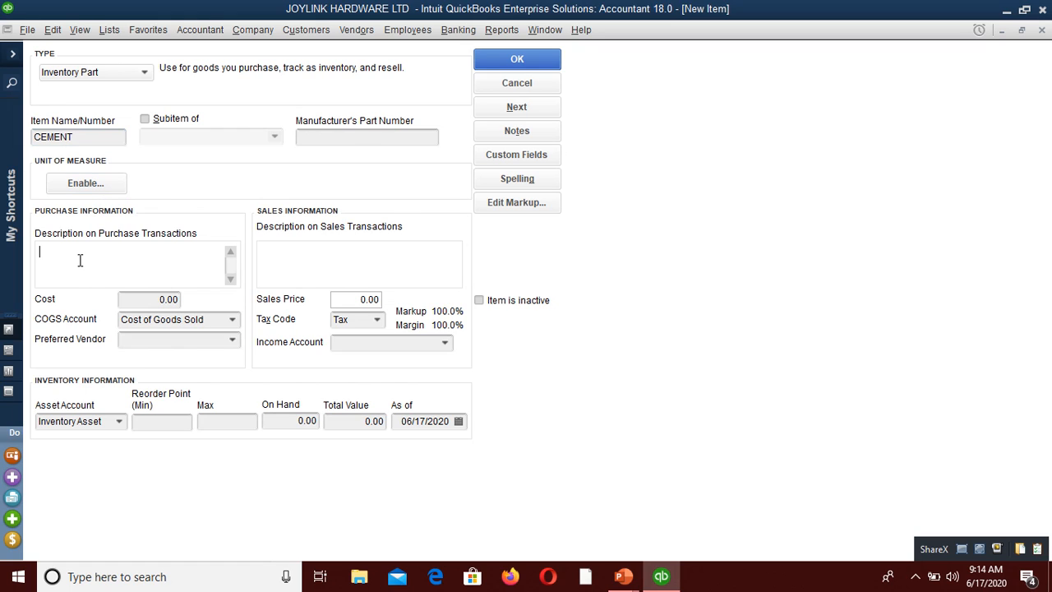
{"action": "type", "text": "BAG"}
{"action": "left_click", "coordinate": [170, 302]}
{"action": "left_click_drag", "start_coordinate": [142, 299], "coordinate": [188, 299]}
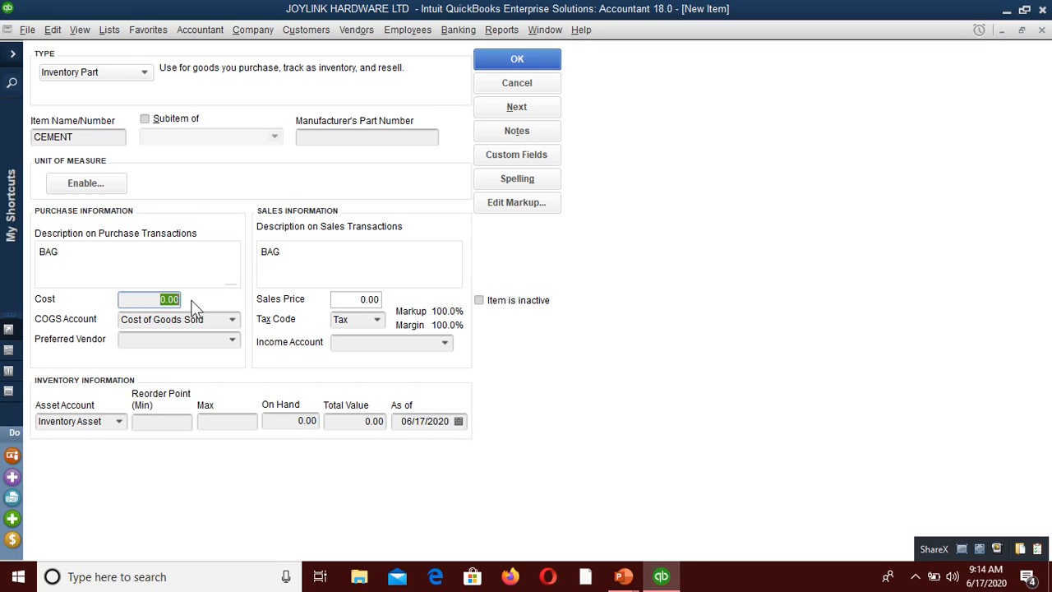
{"action": "type", "text": "600"}
{"action": "left_click", "coordinate": [352, 300]}
{"action": "type", "text": "800"}
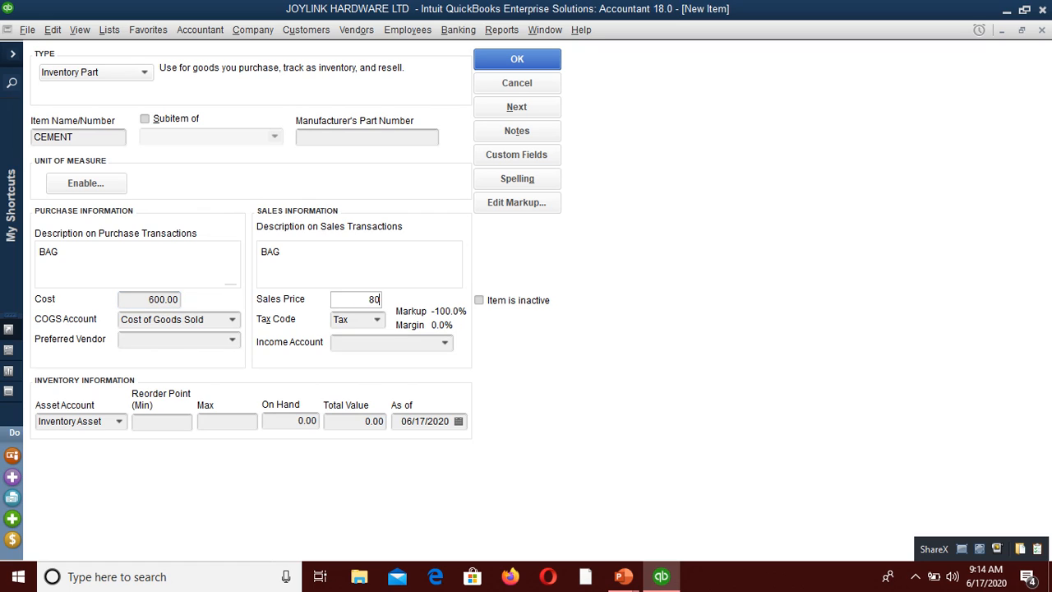
Step: Set the CEMENT item's minimum reorder point to 10 and its on-hand quantity to 500
{"action": "left_click", "coordinate": [157, 422]}
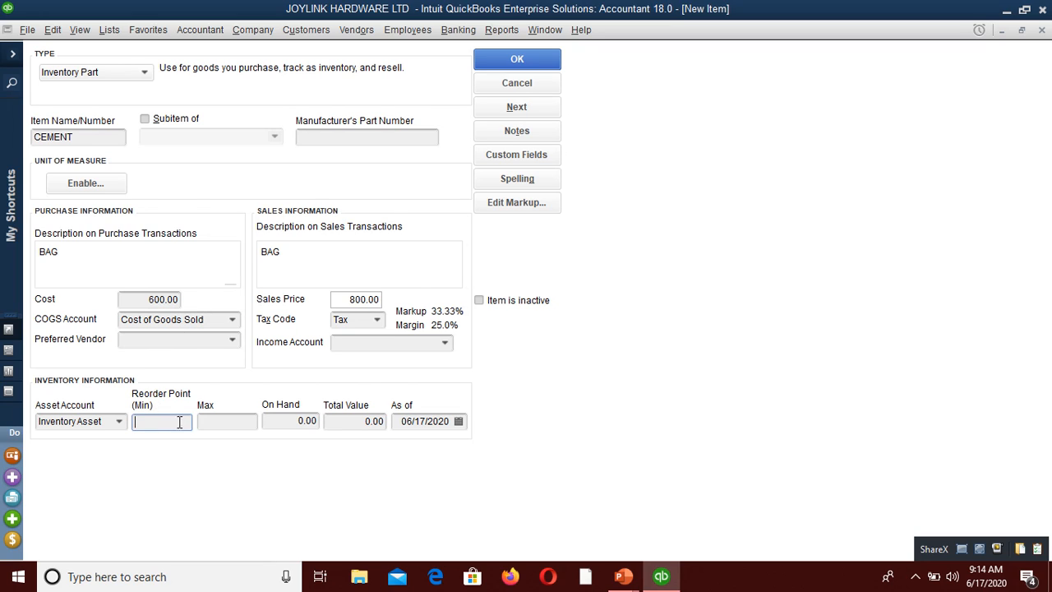
{"action": "type", "text": "10"}
{"action": "left_click", "coordinate": [276, 420]}
{"action": "left_click_drag", "start_coordinate": [277, 420], "coordinate": [325, 420]}
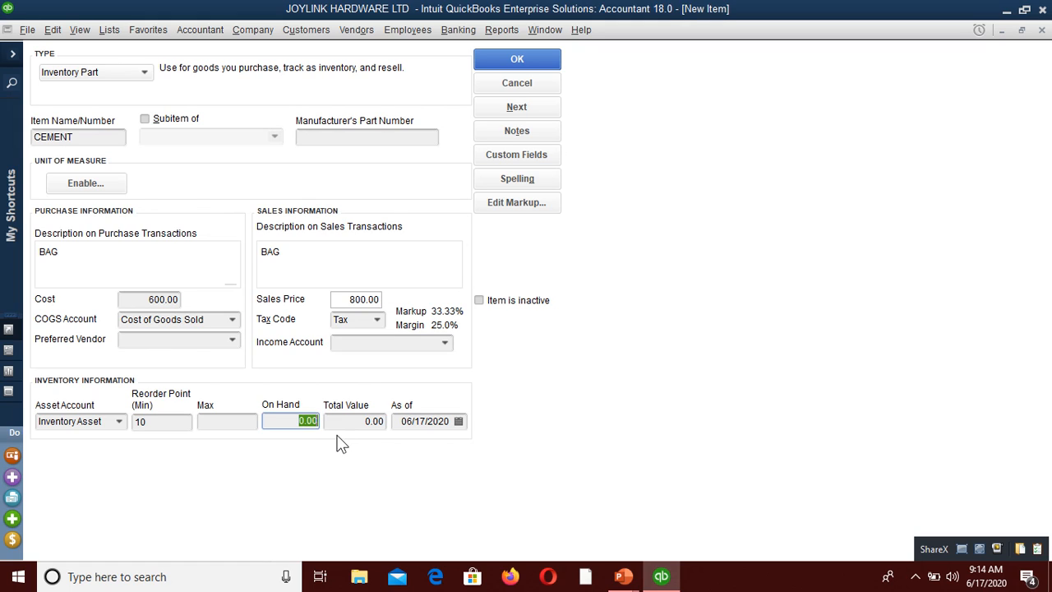
{"action": "type", "text": "5000"}
{"action": "key", "text": "BackSpace"}
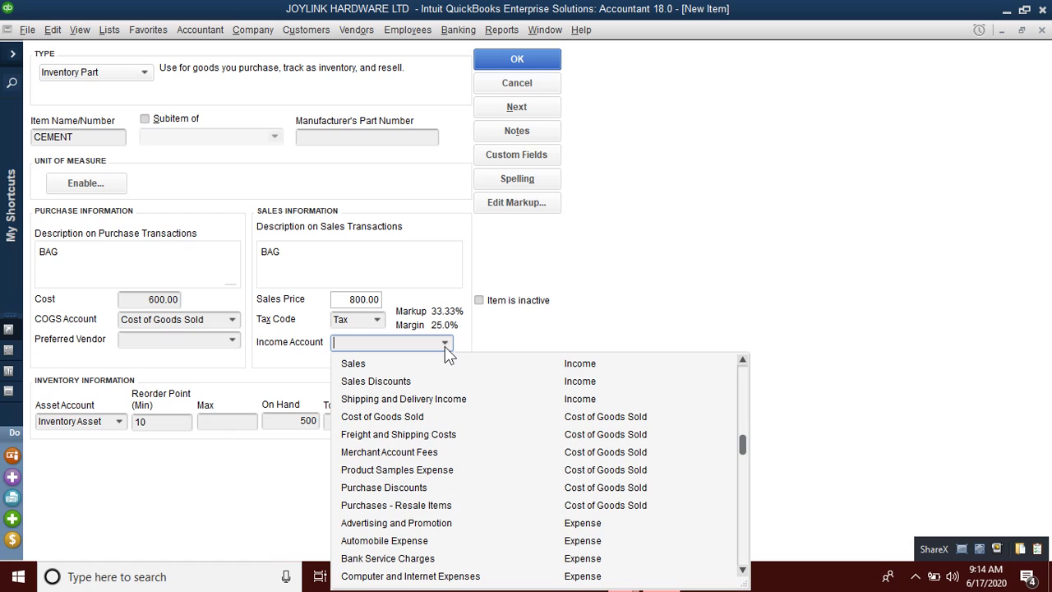
Step: Assign Sales as the CEMENT item's income account, save the item and close the item list
{"action": "left_click", "coordinate": [387, 364]}
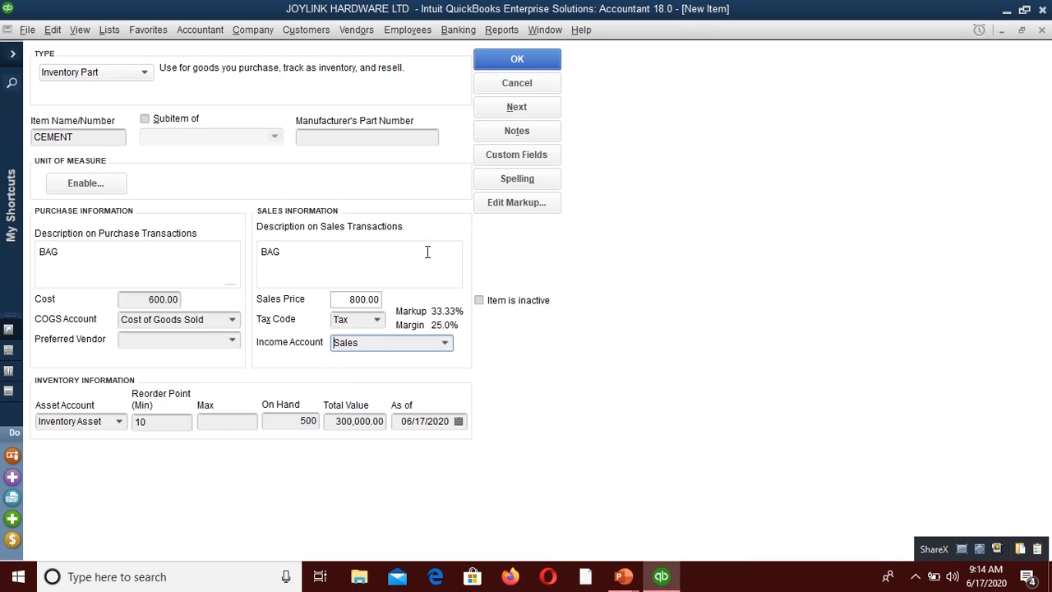
{"action": "left_click", "coordinate": [547, 60]}
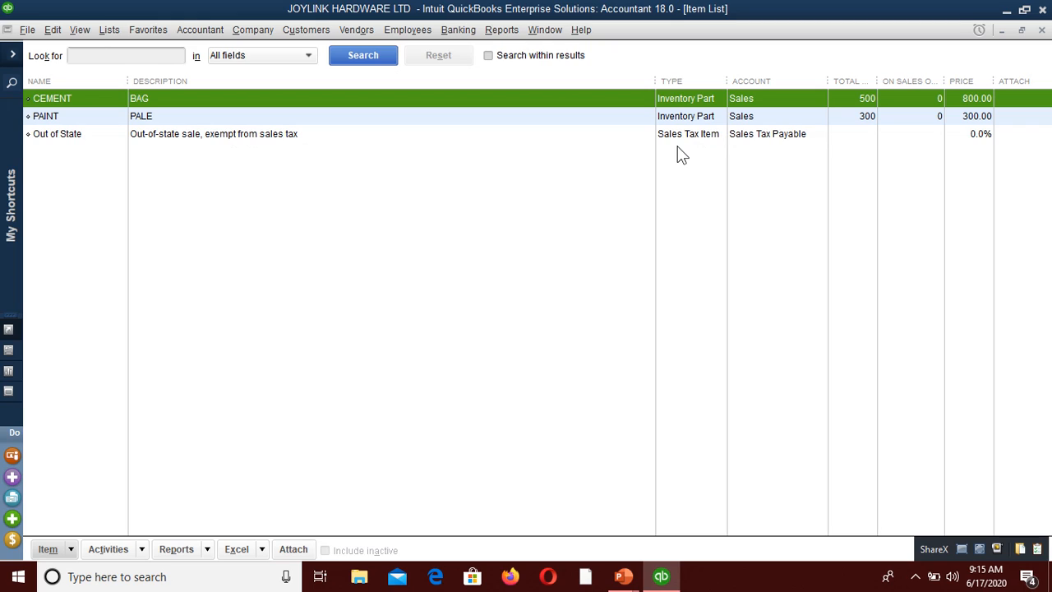
{"action": "left_click", "coordinate": [1042, 30]}
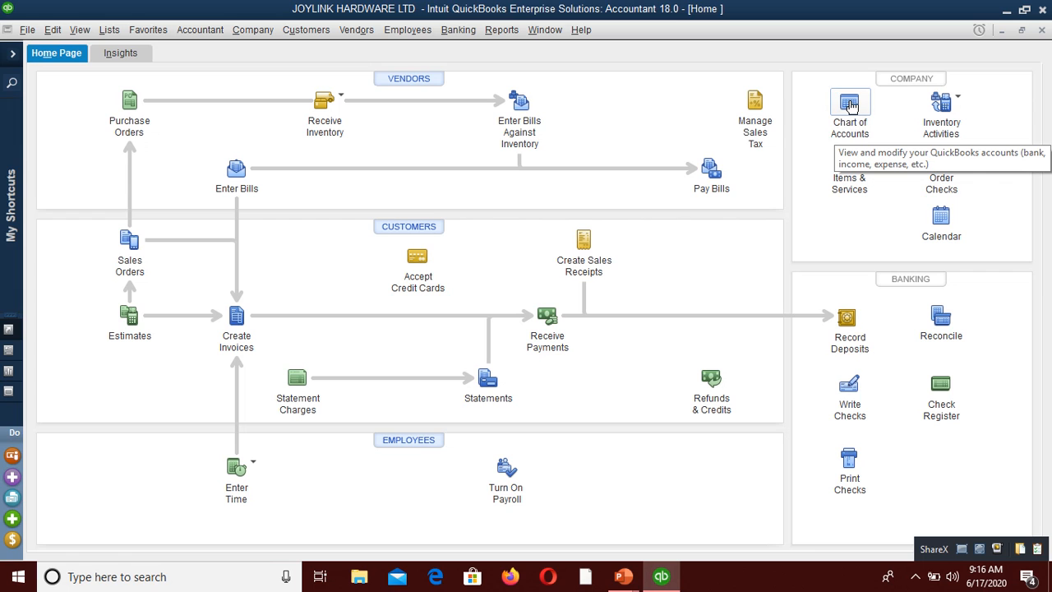
Step: Open the Chart of Accounts and start a new account of type Bank
{"action": "left_click", "coordinate": [844, 104]}
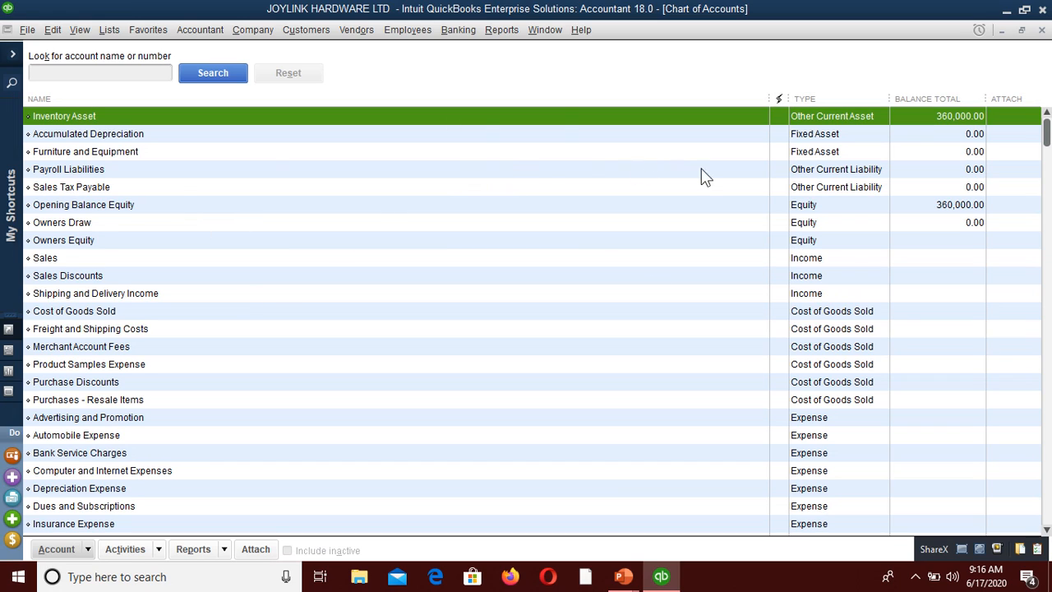
{"action": "left_click", "coordinate": [1041, 29]}
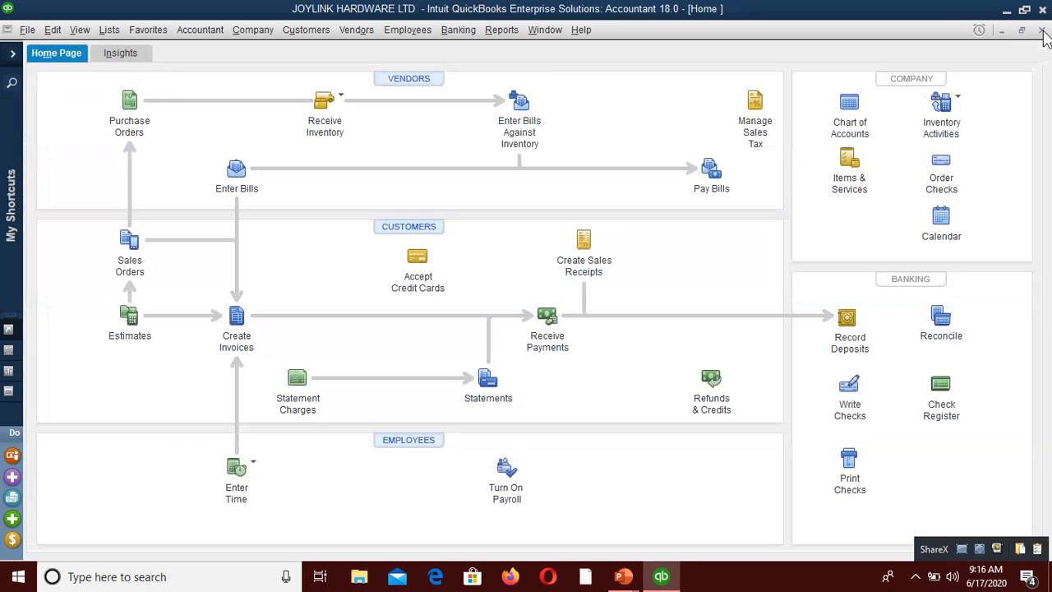
{"action": "left_click", "coordinate": [846, 115]}
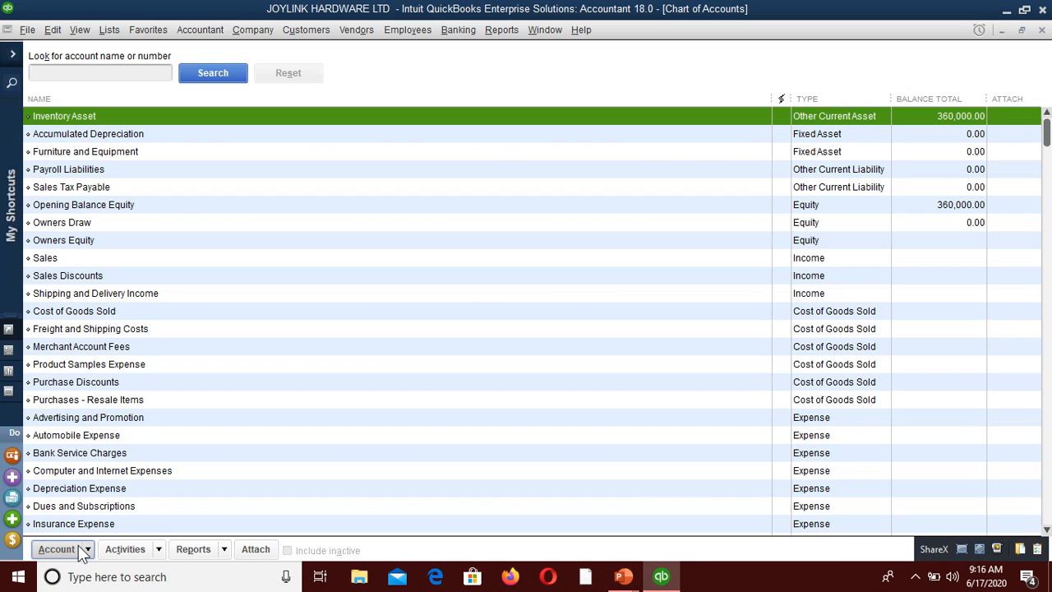
{"action": "left_click", "coordinate": [81, 554]}
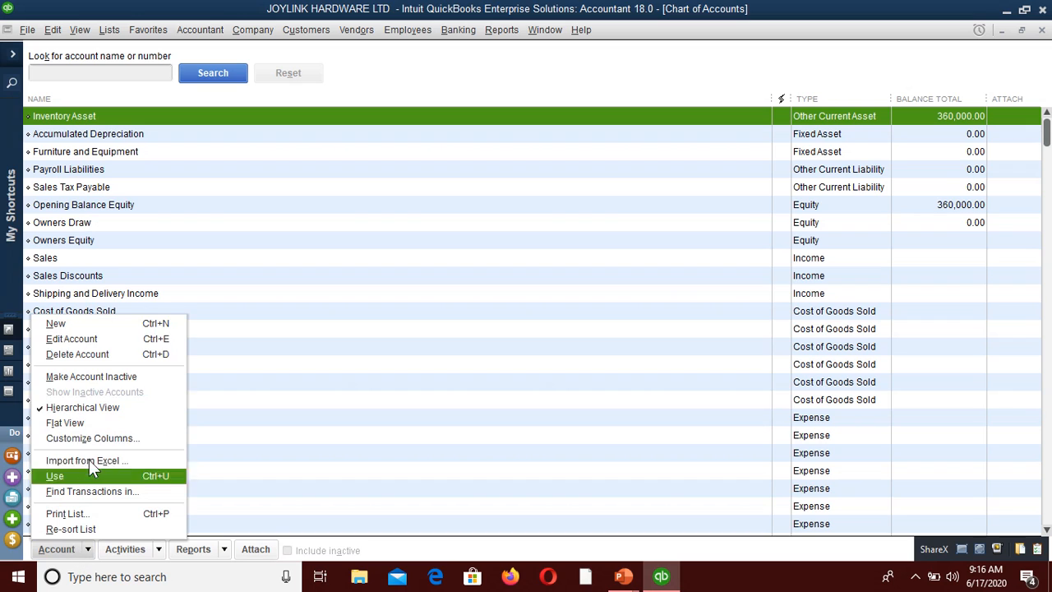
{"action": "left_click", "coordinate": [65, 321]}
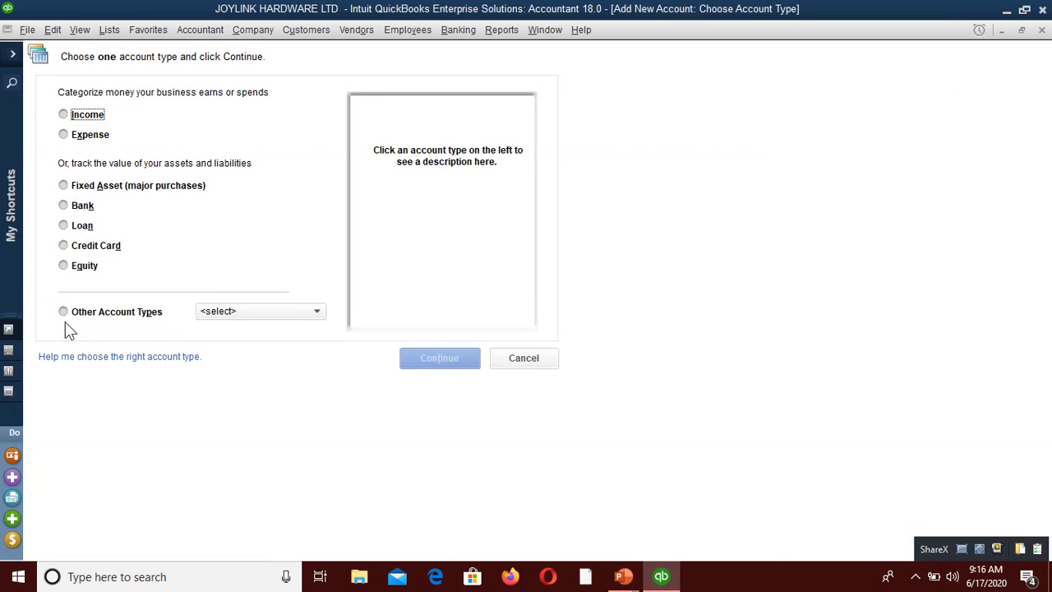
{"action": "left_click", "coordinate": [62, 206]}
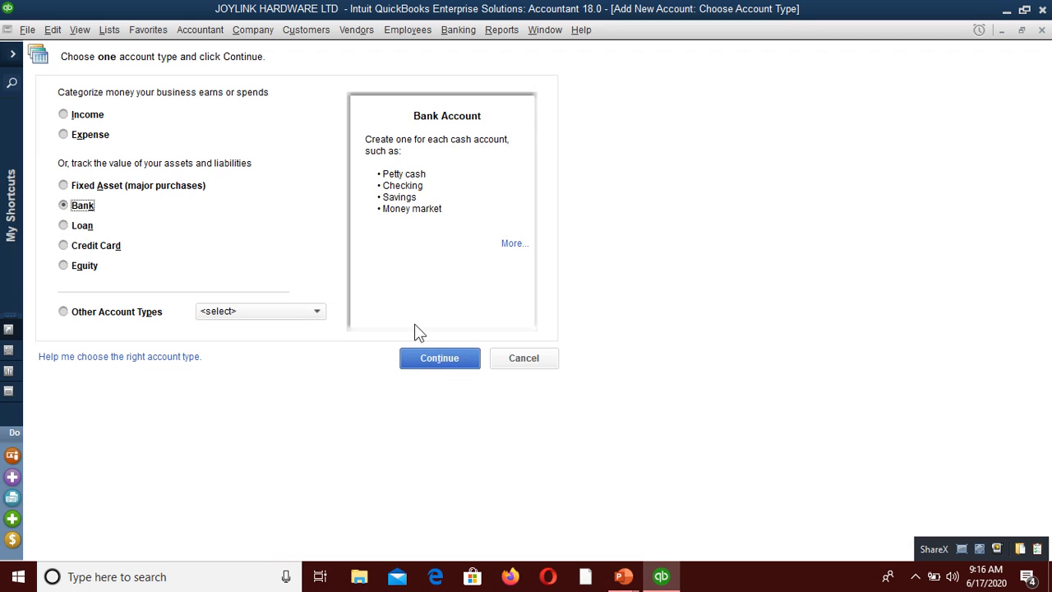
{"action": "left_click", "coordinate": [430, 359]}
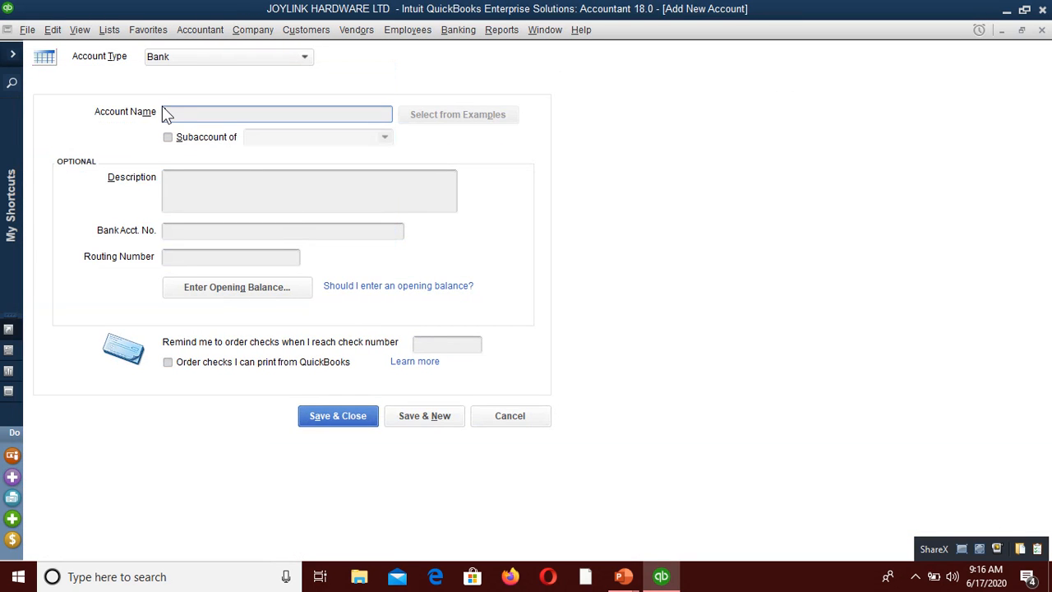
Step: Name the bank account EQUITY BANK, describe it as BURUBURU BRANCH and enter its bank account number
{"action": "type", "text": "EQ"}
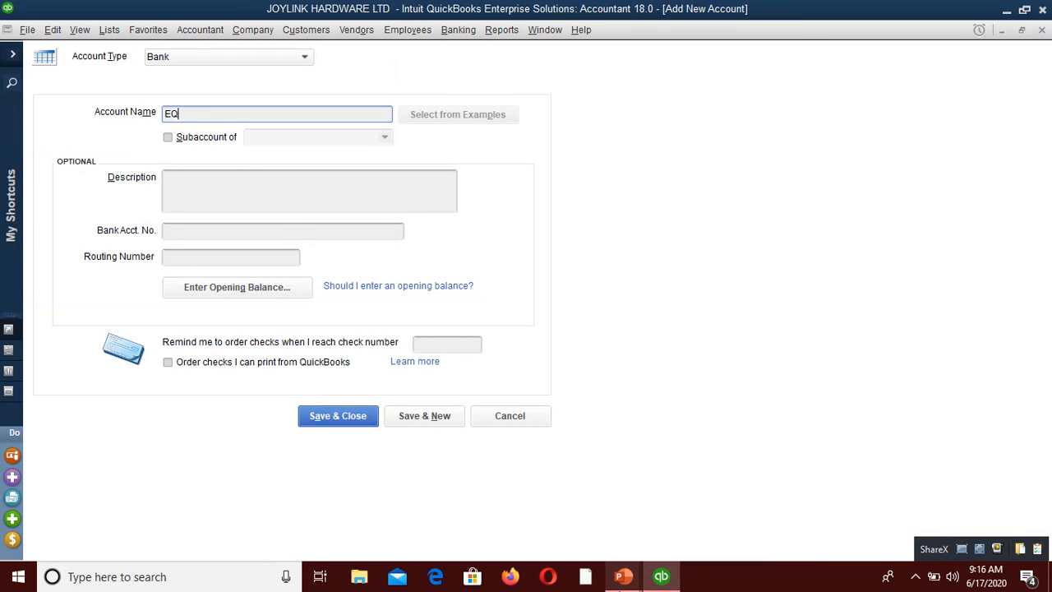
{"action": "type", "text": "UITY BANK"}
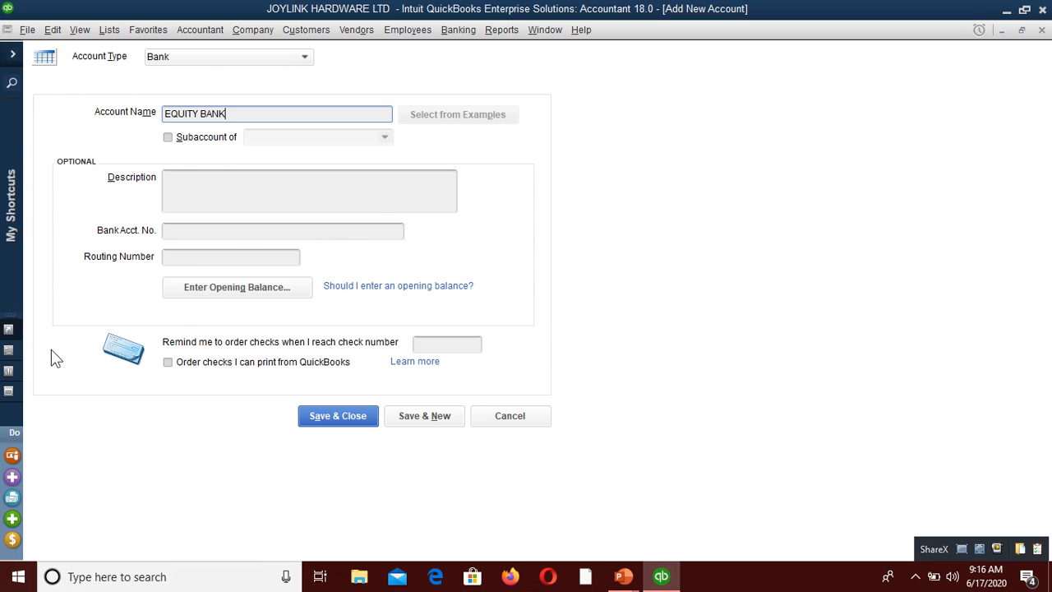
{"action": "left_click", "coordinate": [203, 186]}
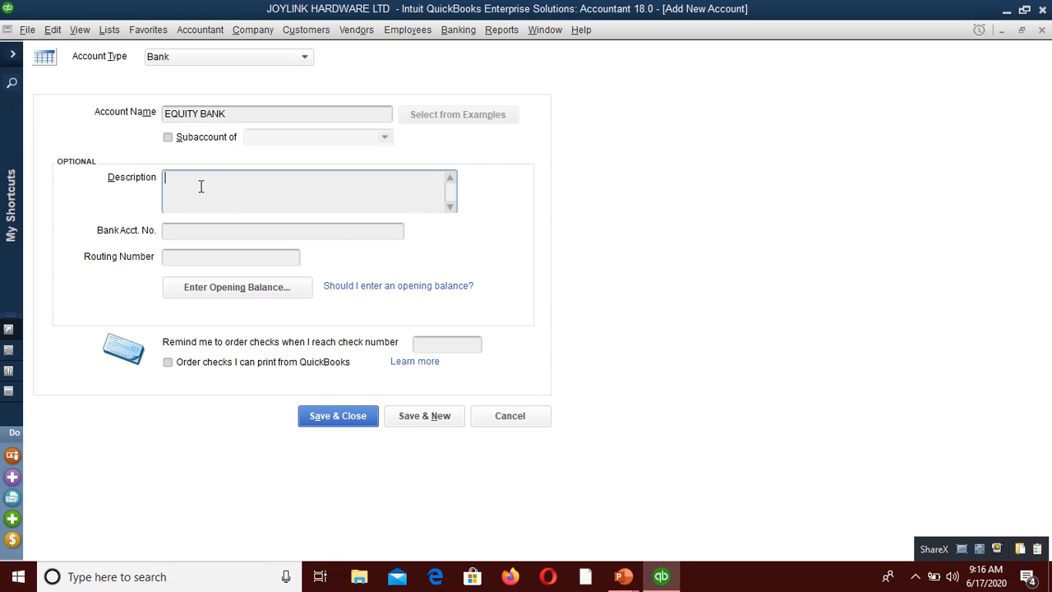
{"action": "type", "text": "BURUBURU BRANCH"}
{"action": "left_click", "coordinate": [184, 234]}
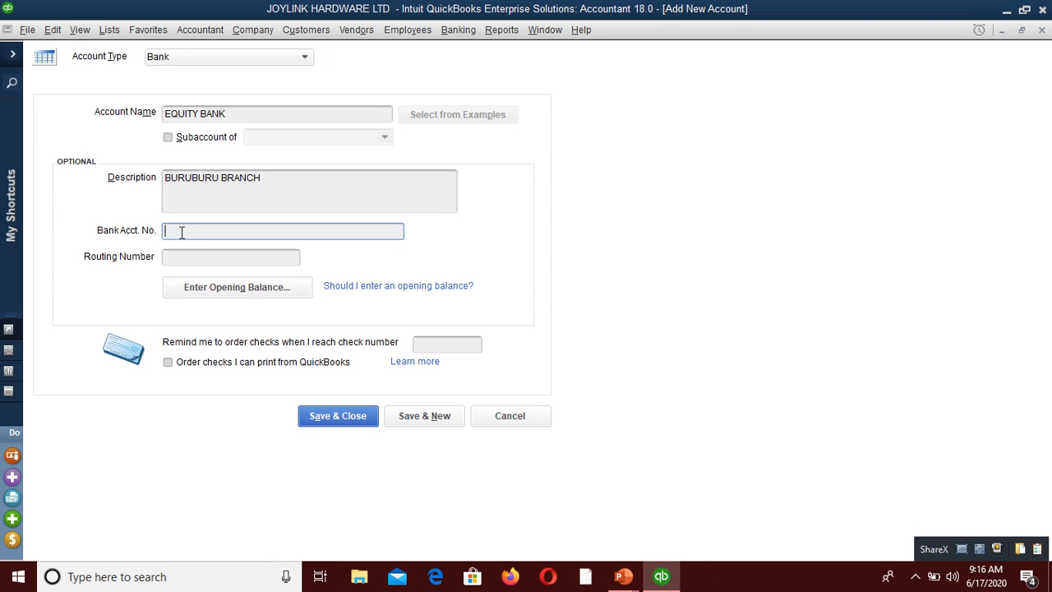
{"action": "type", "text": "717"}
Step: Set the bank account's opening balance to 1,000,000 as of 06/17/2020 and save the account
{"action": "left_click", "coordinate": [203, 297]}
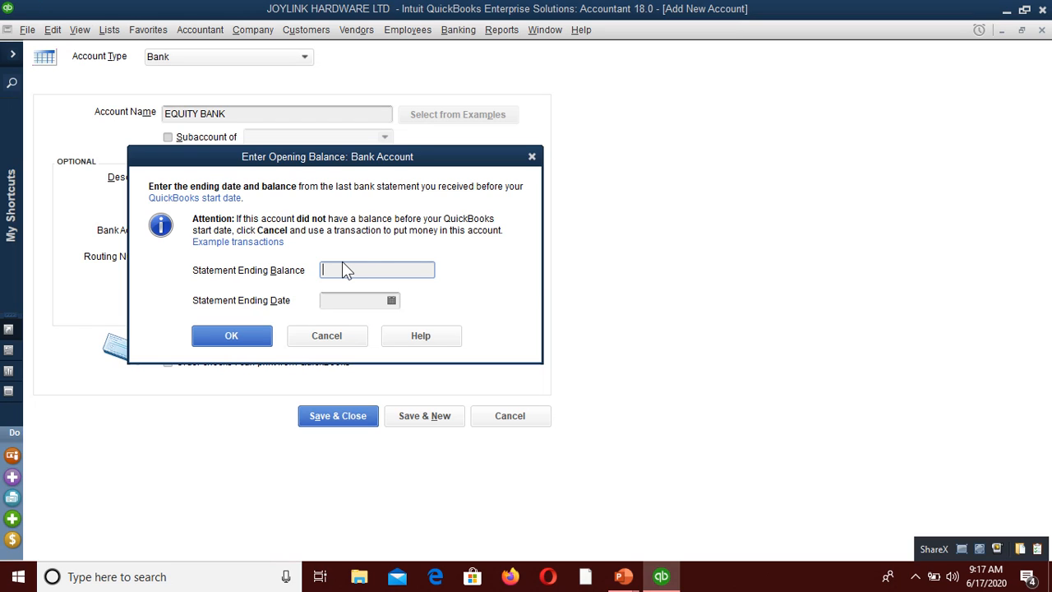
{"action": "type", "text": "1000000"}
{"action": "left_click", "coordinate": [390, 301]}
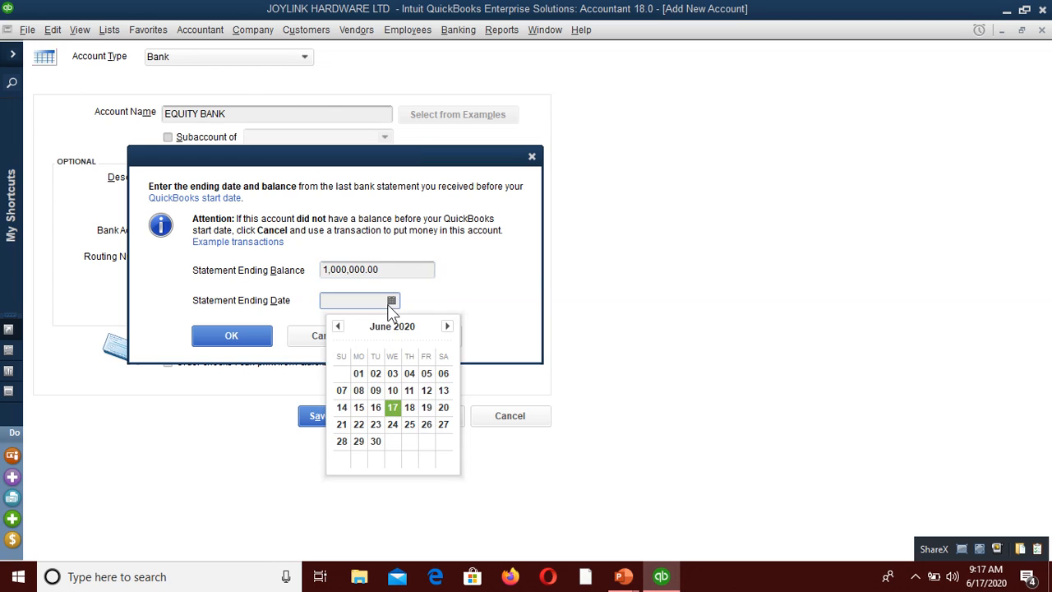
{"action": "left_click", "coordinate": [391, 410]}
{"action": "left_click", "coordinate": [239, 327]}
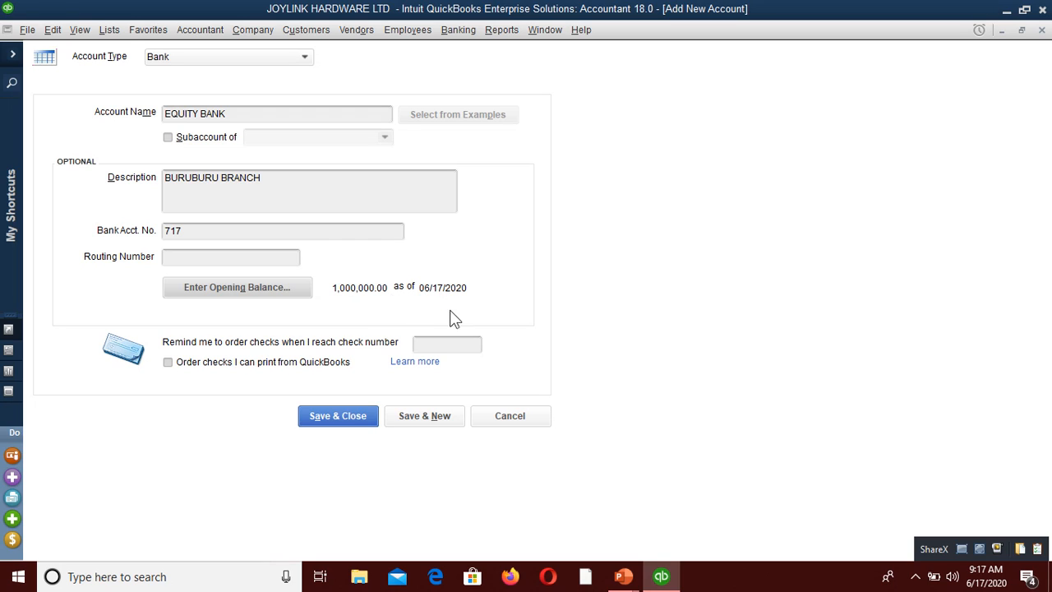
{"action": "left_click", "coordinate": [350, 416]}
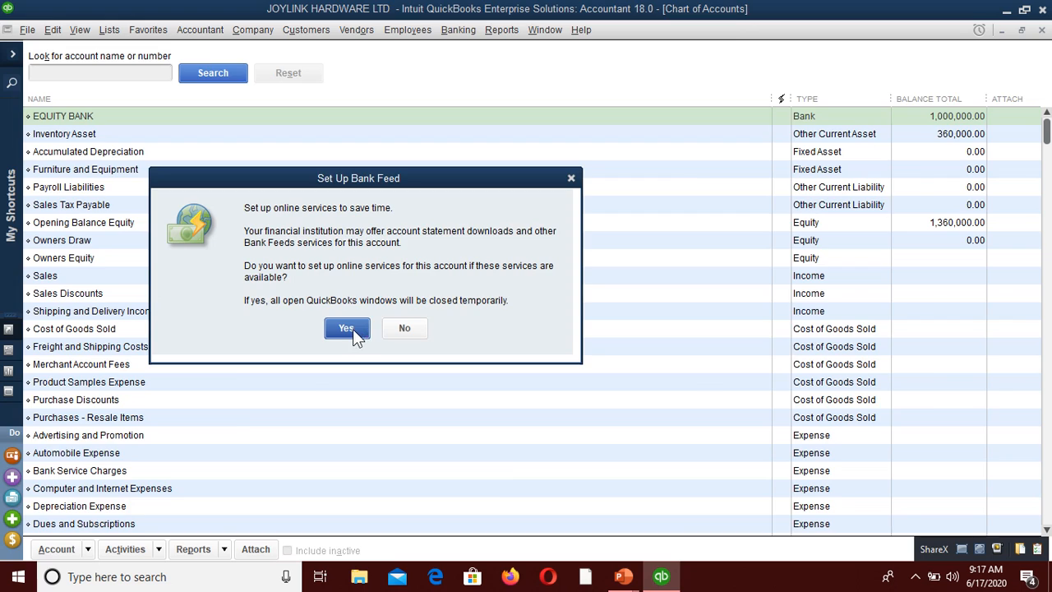
{"action": "left_click", "coordinate": [346, 328]}
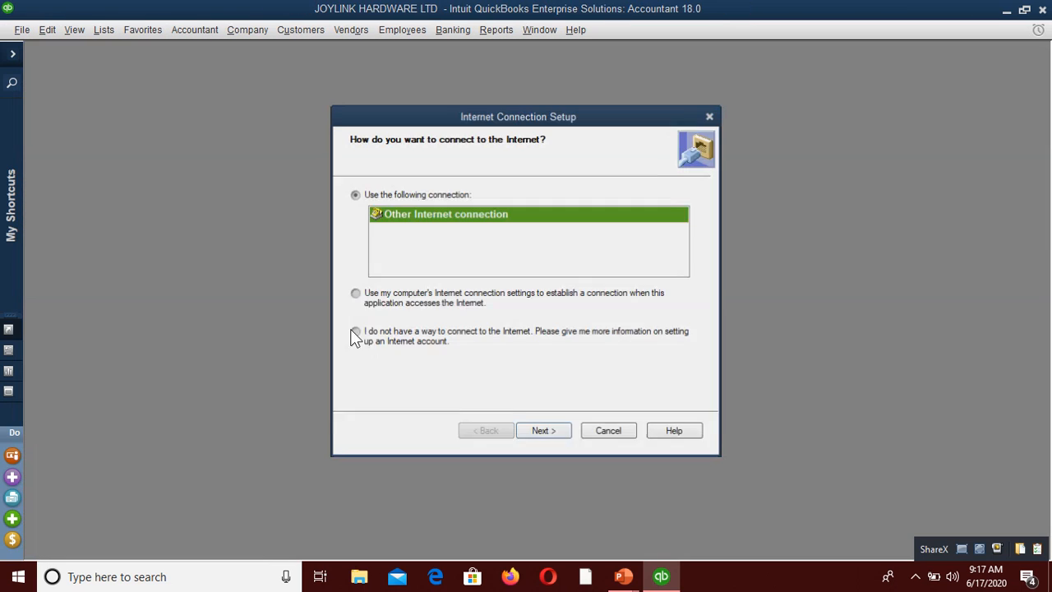
{"action": "left_click", "coordinate": [613, 430]}
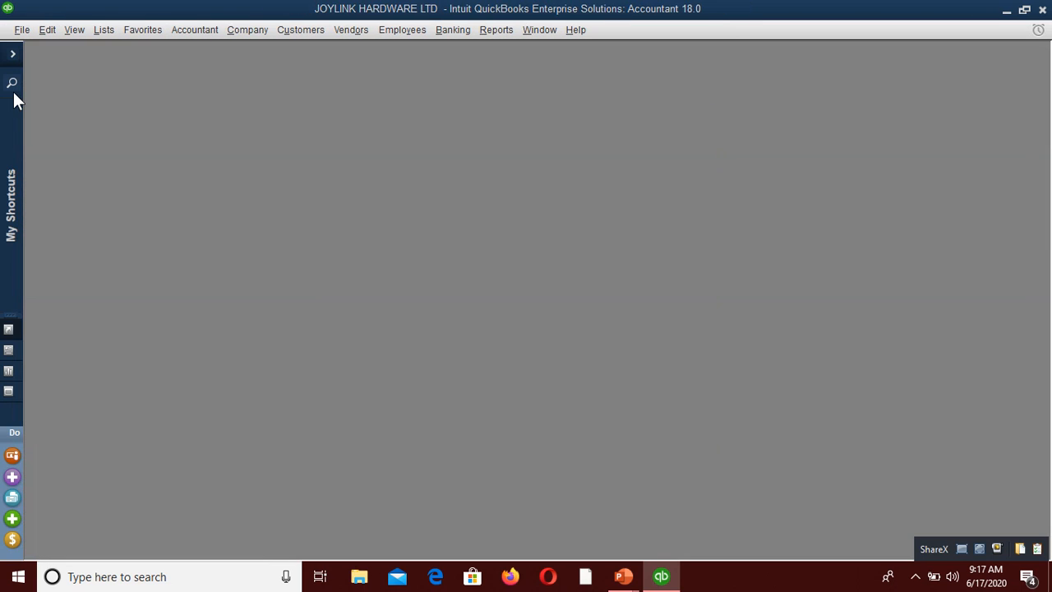
{"action": "left_click", "coordinate": [528, 215]}
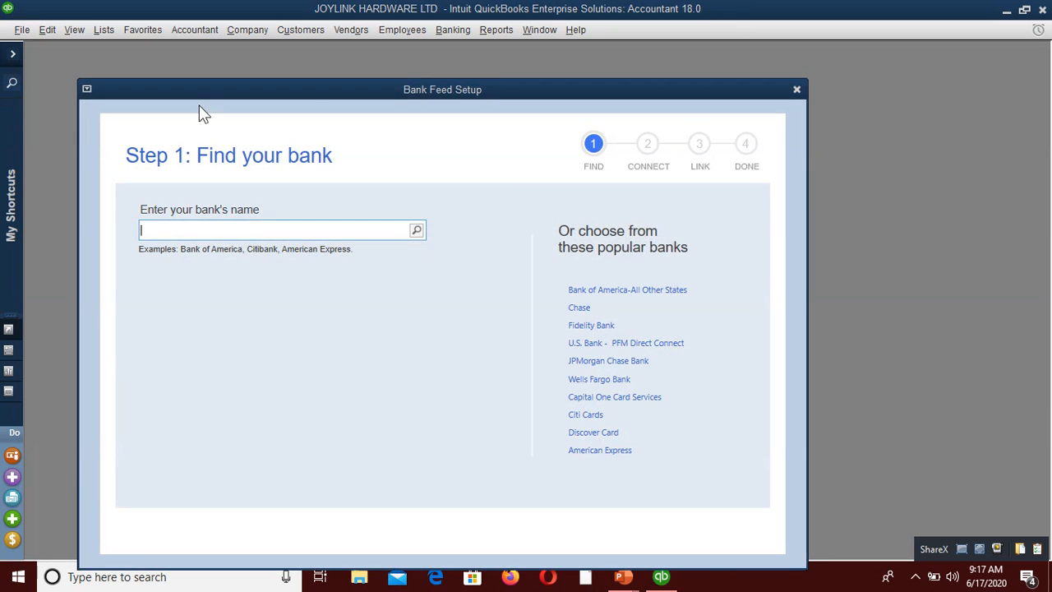
{"action": "left_click", "coordinate": [795, 91]}
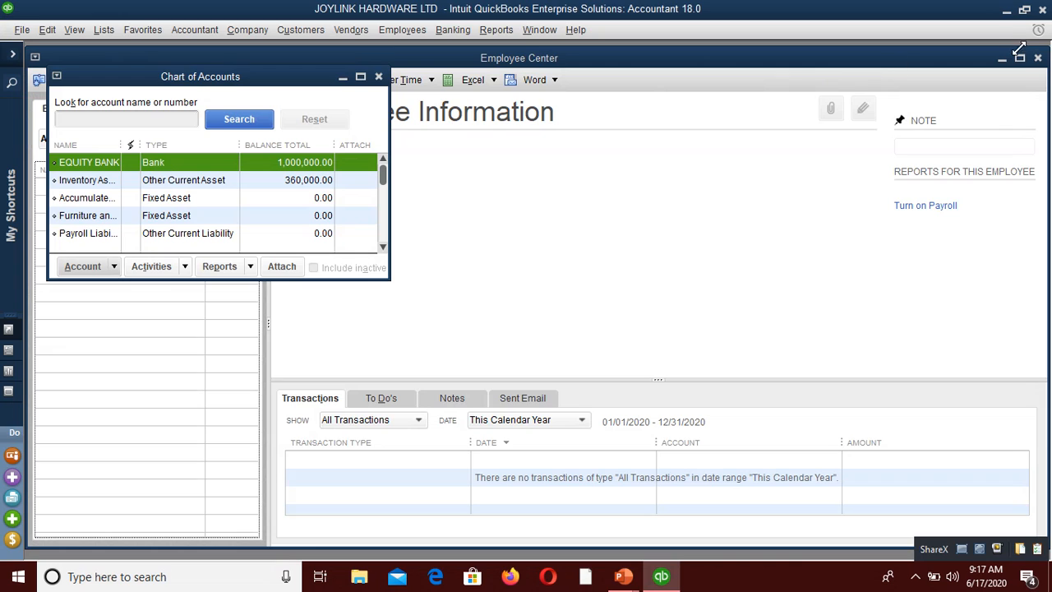
Step: Close the Employee Center and the Chart of Accounts
{"action": "left_click", "coordinate": [950, 72]}
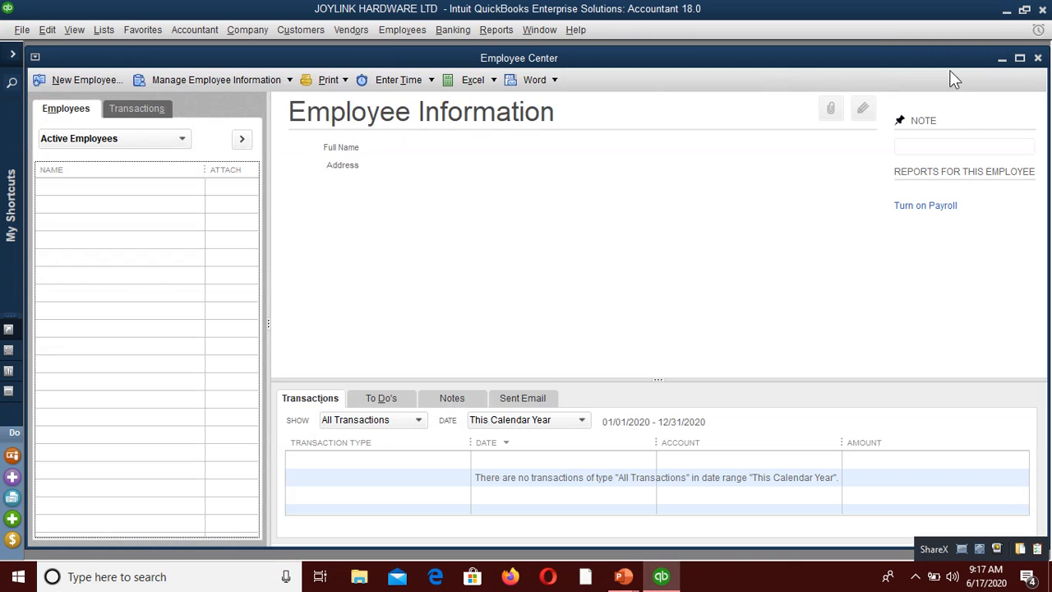
{"action": "left_click", "coordinate": [1037, 58]}
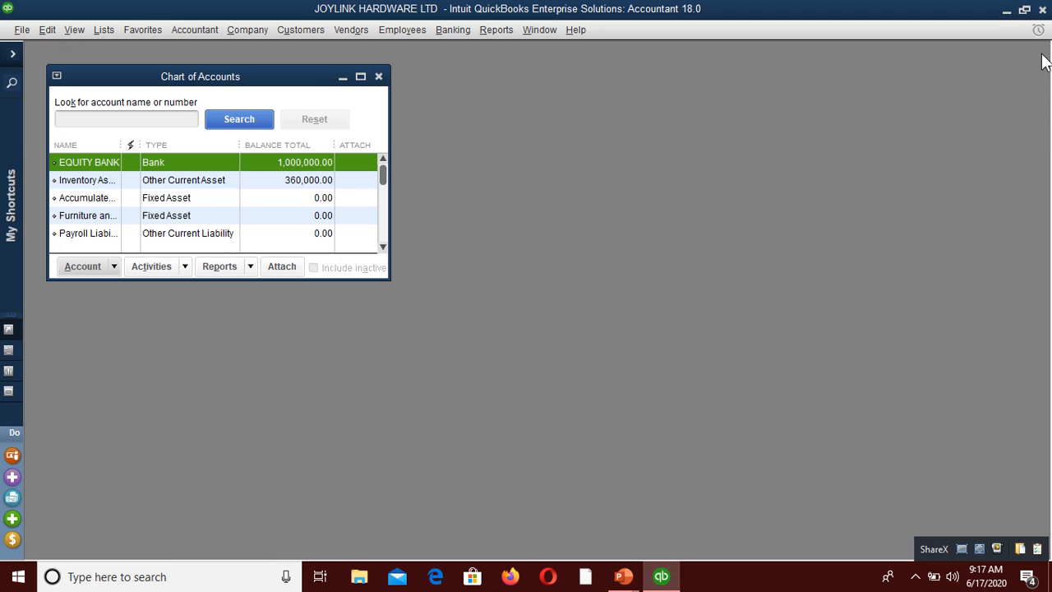
{"action": "left_click", "coordinate": [360, 76]}
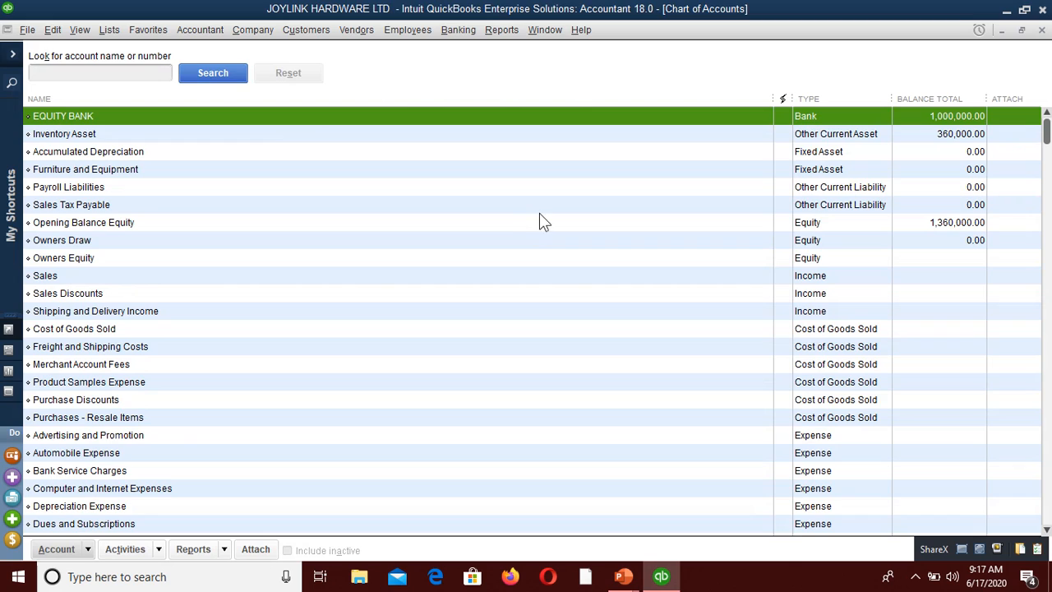
{"action": "left_click", "coordinate": [1040, 29]}
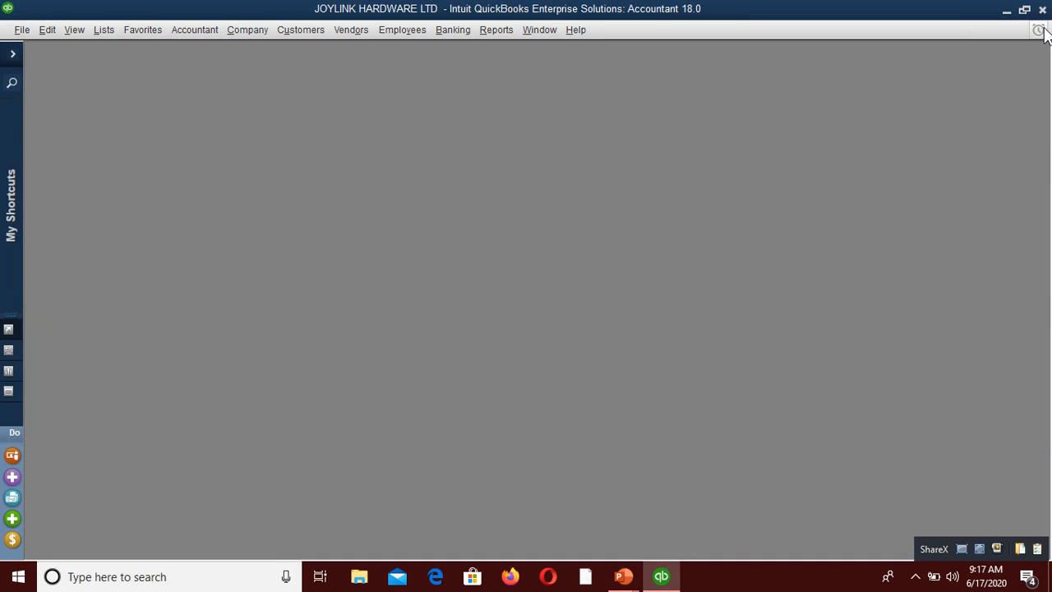
Step: Reopen the Home page, collapse the shortcuts sidebar and maximize the Home window
{"action": "left_click", "coordinate": [13, 54]}
{"action": "left_click", "coordinate": [39, 141]}
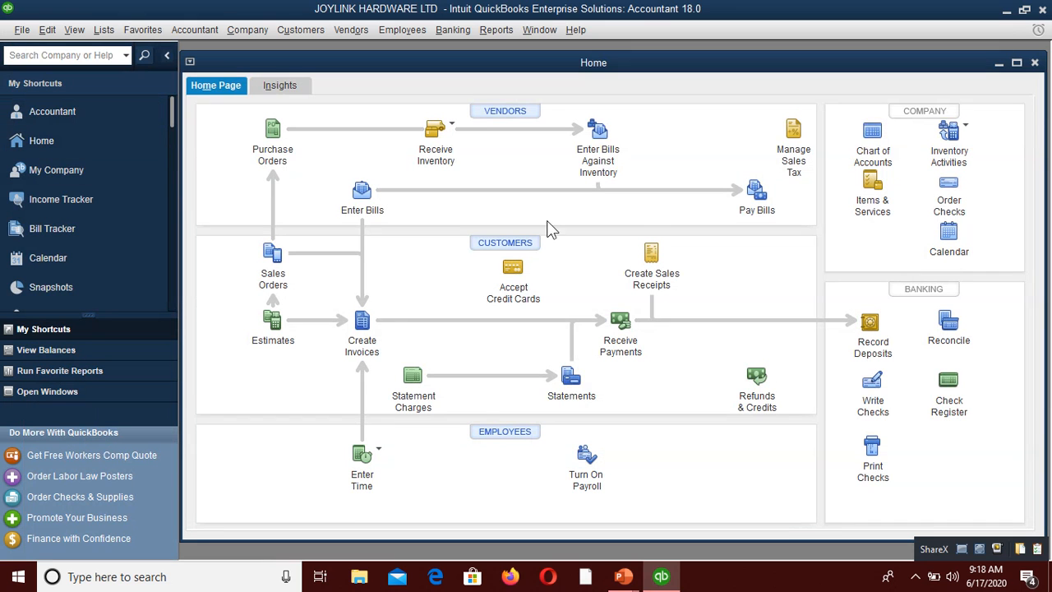
{"action": "left_click", "coordinate": [167, 65]}
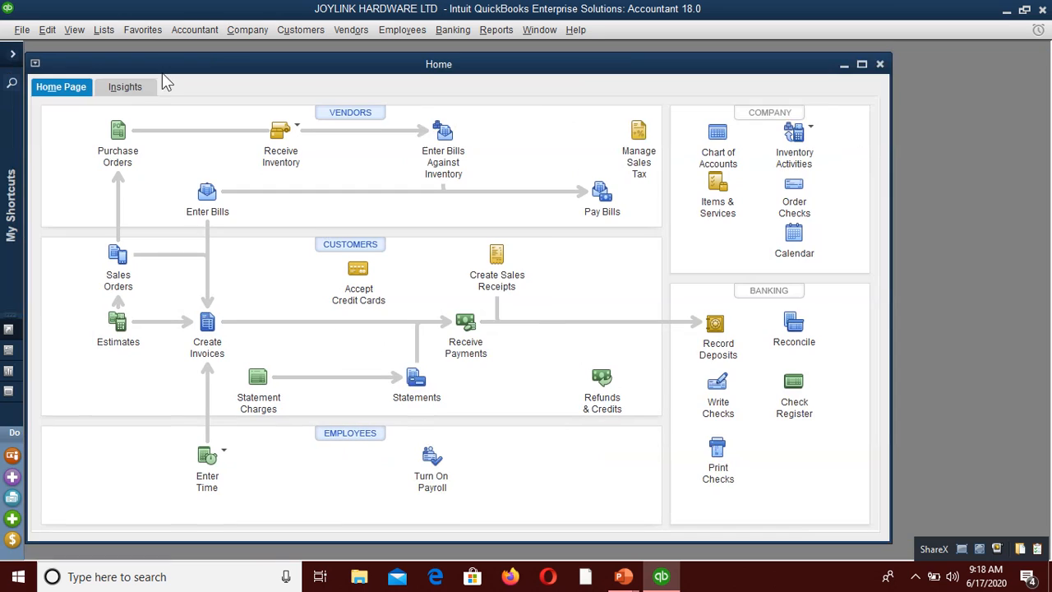
{"action": "left_click", "coordinate": [861, 65]}
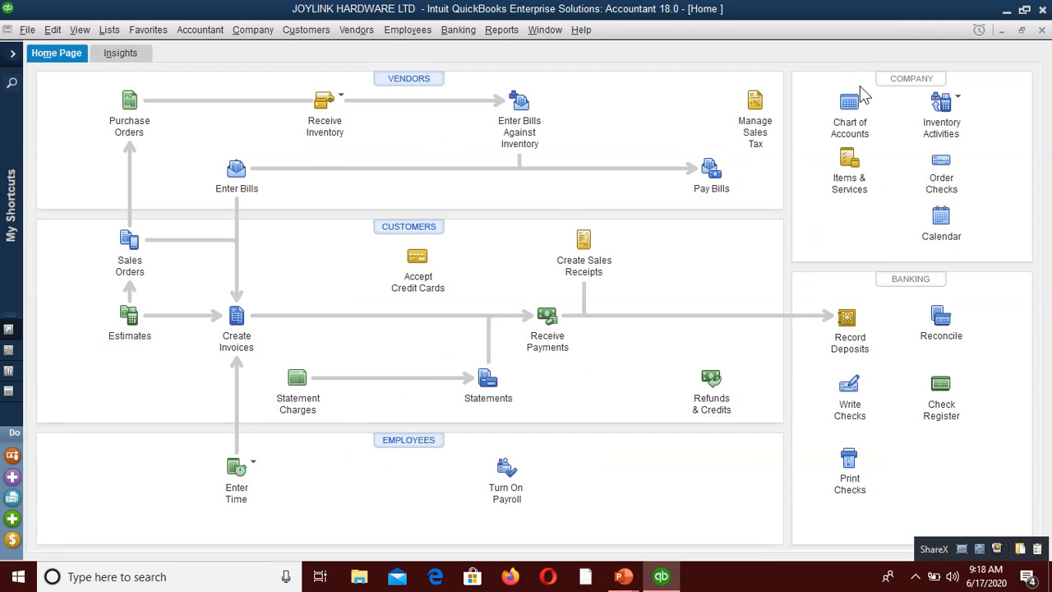
Step: Start a new Fixed Asset account from the Chart of Accounts
{"action": "left_click", "coordinate": [849, 113]}
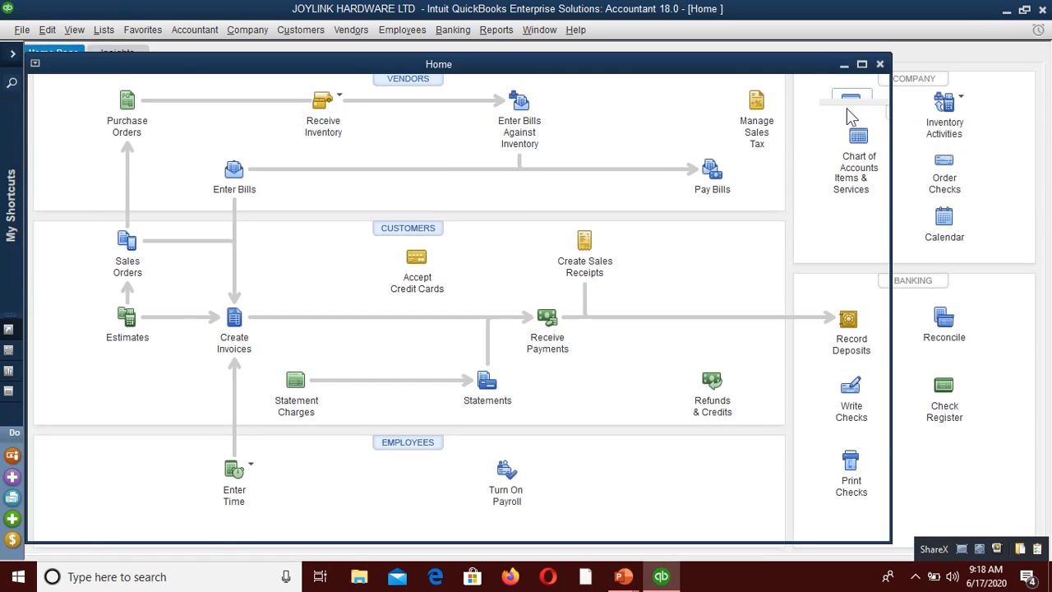
{"action": "left_click", "coordinate": [55, 548]}
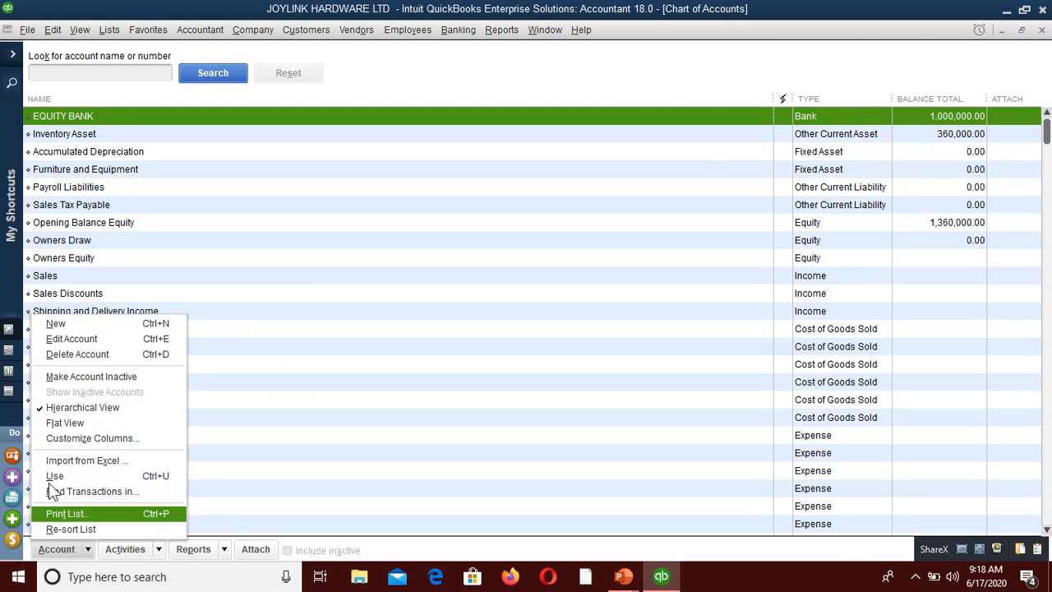
{"action": "left_click", "coordinate": [62, 323]}
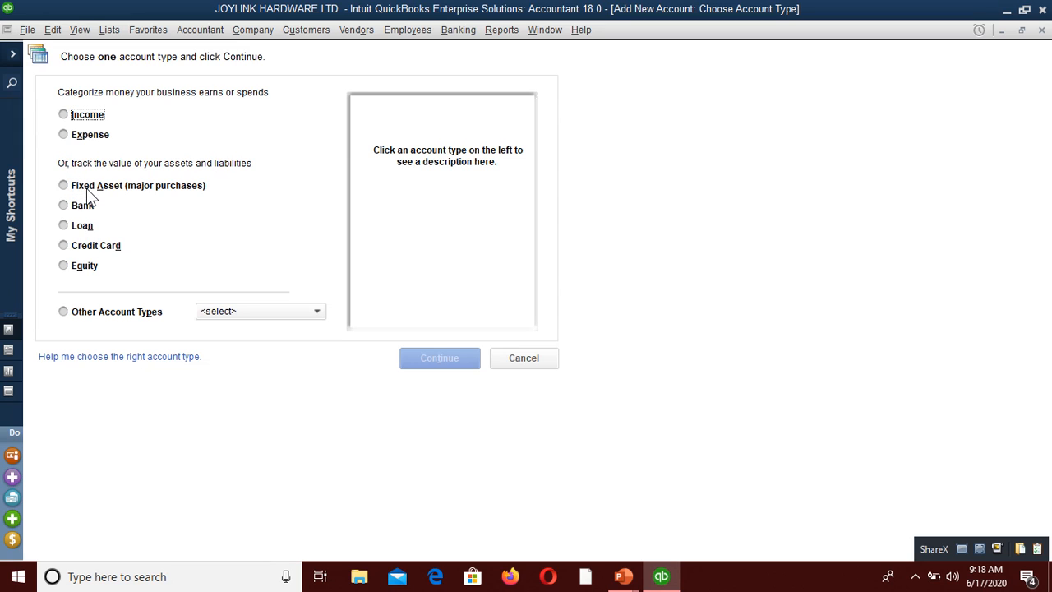
{"action": "left_click", "coordinate": [69, 191]}
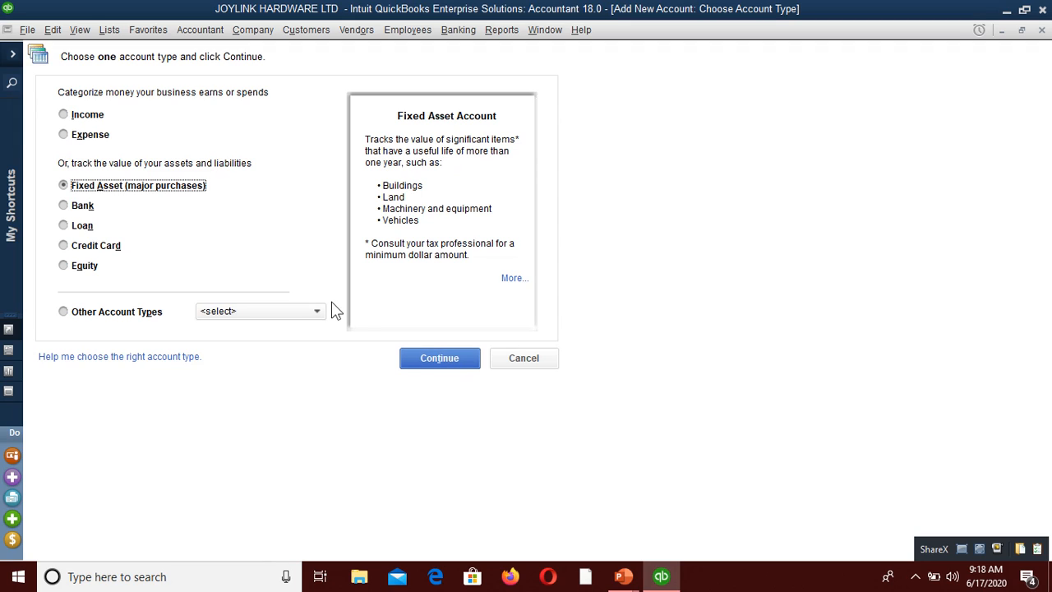
{"action": "left_click", "coordinate": [434, 361]}
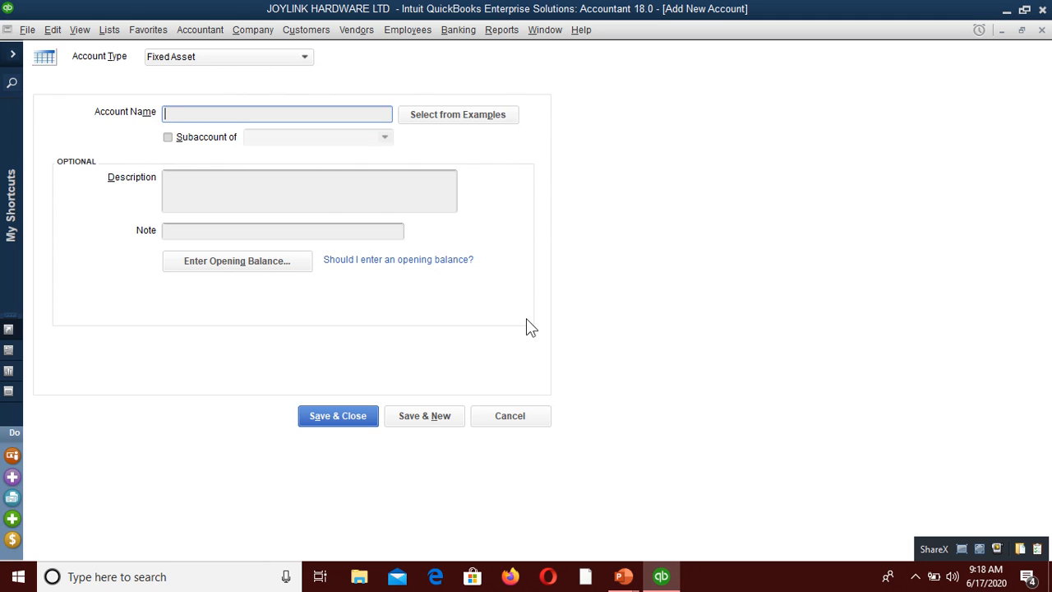
Step: Name the fixed asset account LORRY and set its description to KBC 453L
{"action": "type", "text": "LORRY"}
{"action": "left_click", "coordinate": [217, 196]}
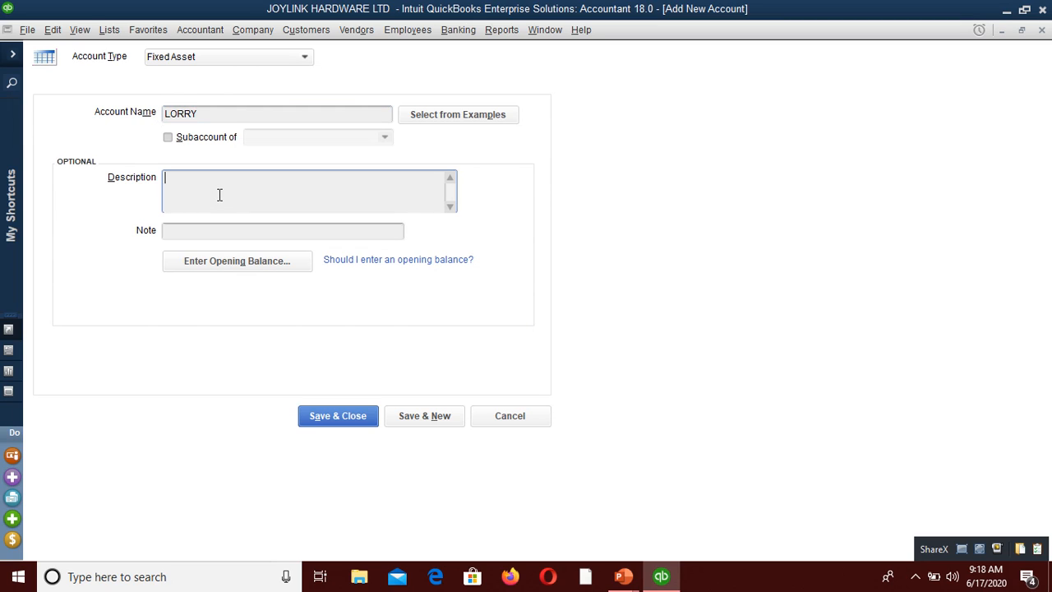
{"action": "type", "text": "KBC 453L"}
Step: Set the LORRY account's opening balance to 4,000,000 as of 06/17/2020
{"action": "left_click", "coordinate": [254, 271]}
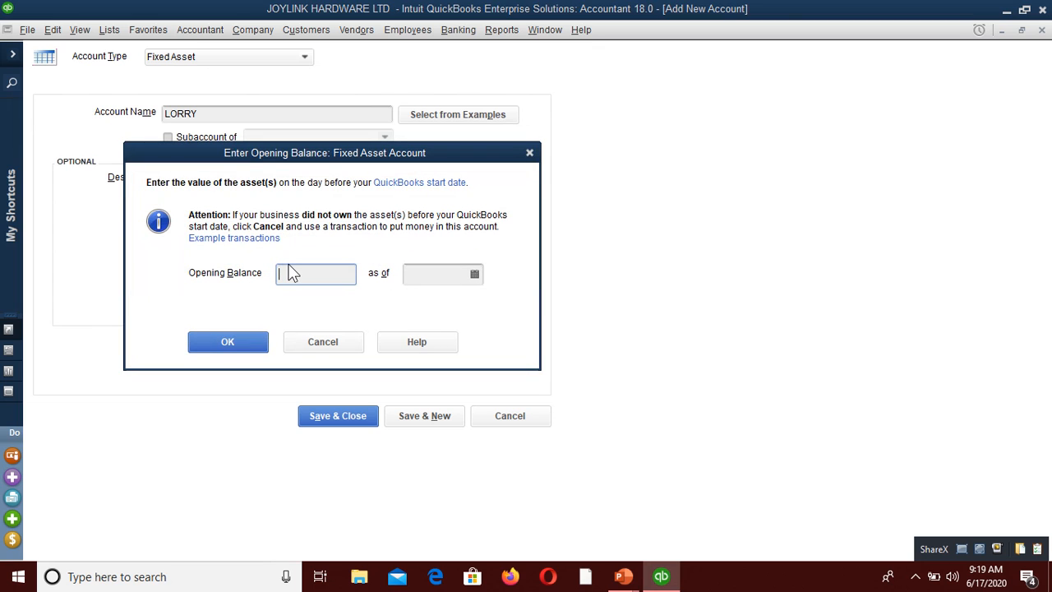
{"action": "type", "text": "4000000"}
{"action": "left_click", "coordinate": [474, 274]}
{"action": "left_click", "coordinate": [476, 385]}
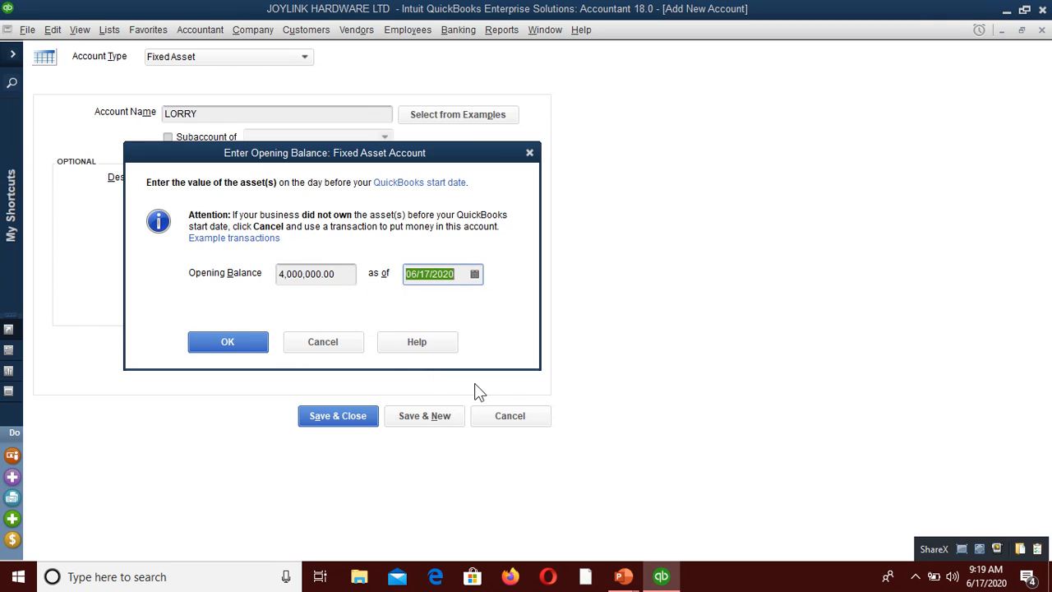
{"action": "left_click", "coordinate": [242, 348]}
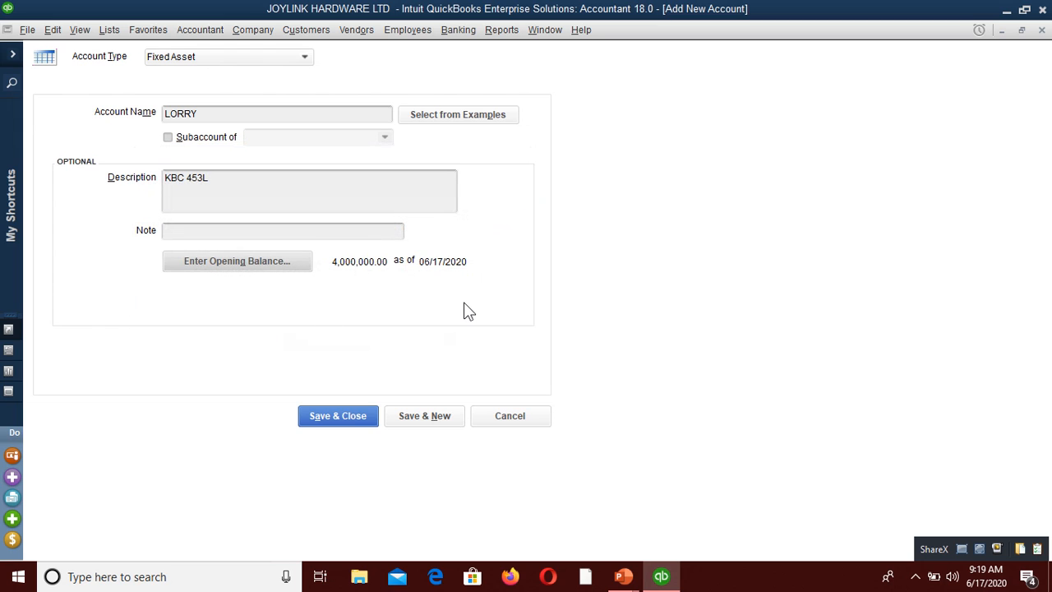
Step: Save the LORRY account and start another new Fixed Asset account from the Chart of Accounts
{"action": "left_click", "coordinate": [348, 419]}
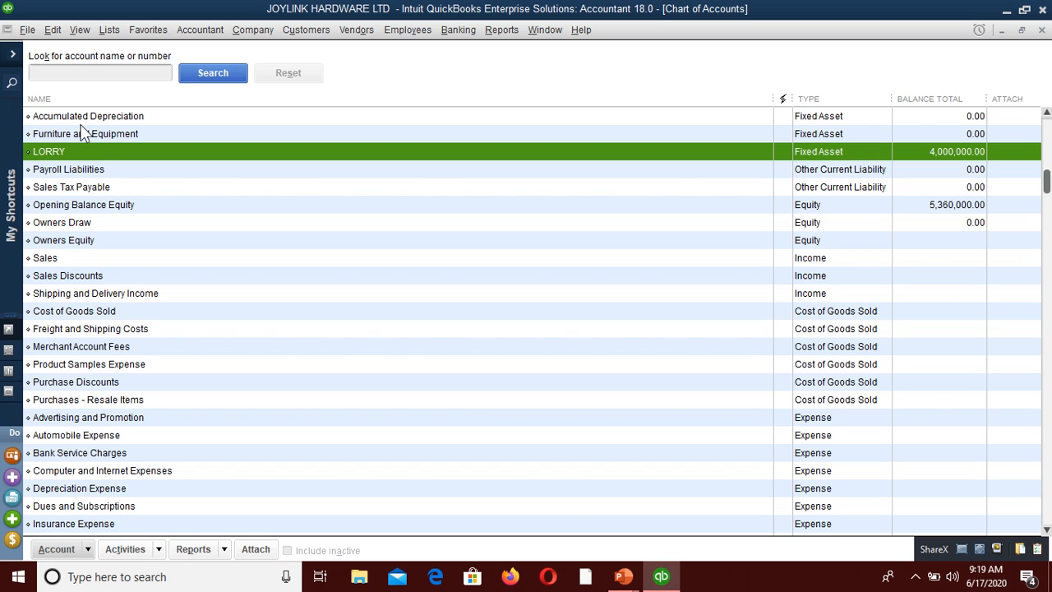
{"action": "left_click", "coordinate": [73, 551]}
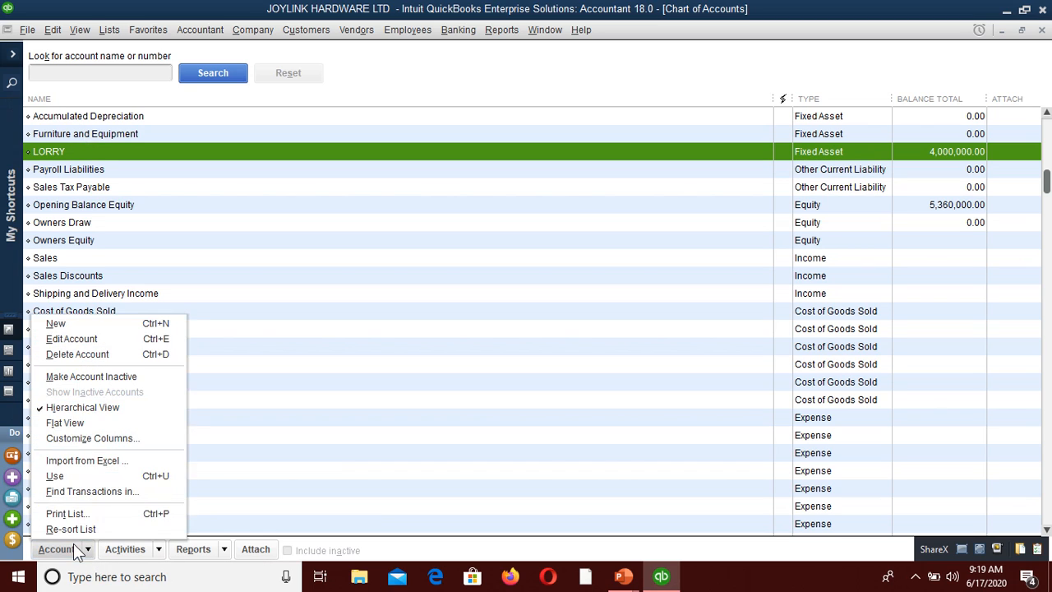
{"action": "left_click", "coordinate": [65, 321]}
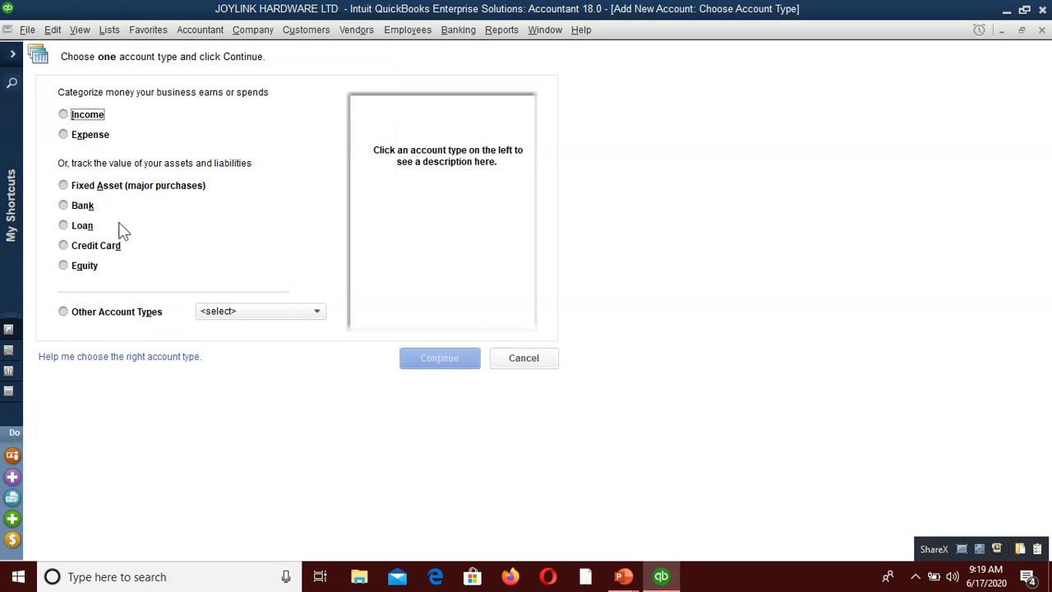
{"action": "left_click", "coordinate": [65, 186]}
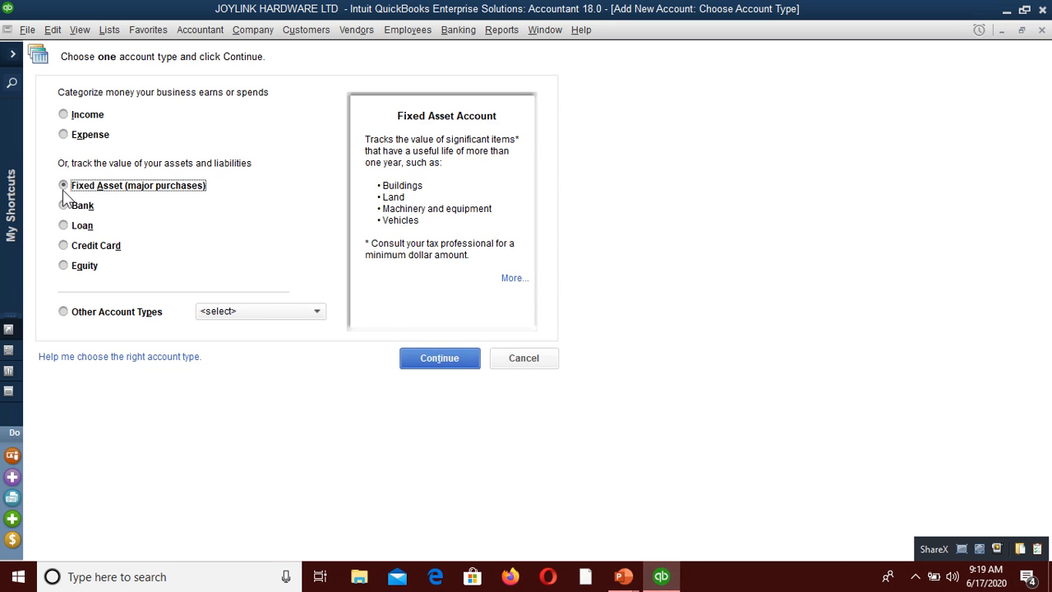
{"action": "left_click", "coordinate": [439, 358]}
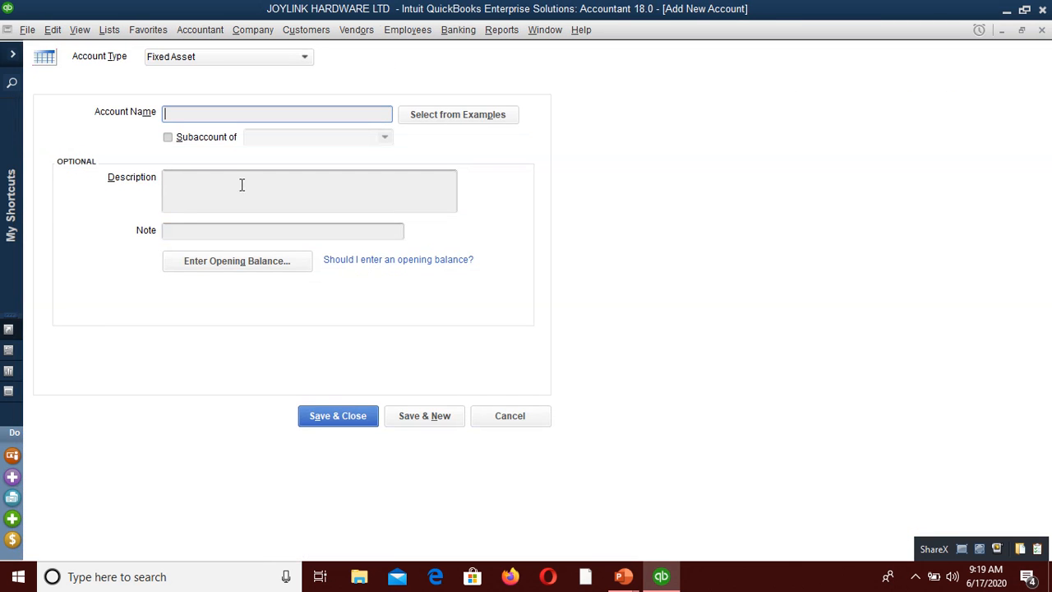
Step: Make the new fixed asset account a subaccount of LORRY and name it LORRY
{"action": "left_click", "coordinate": [169, 136]}
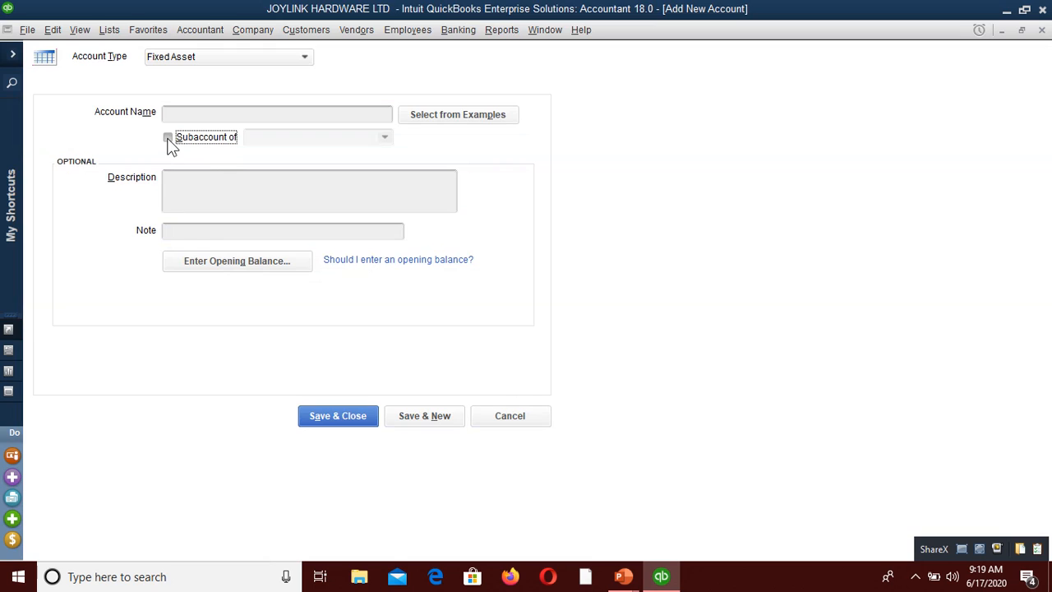
{"action": "left_click", "coordinate": [385, 137]}
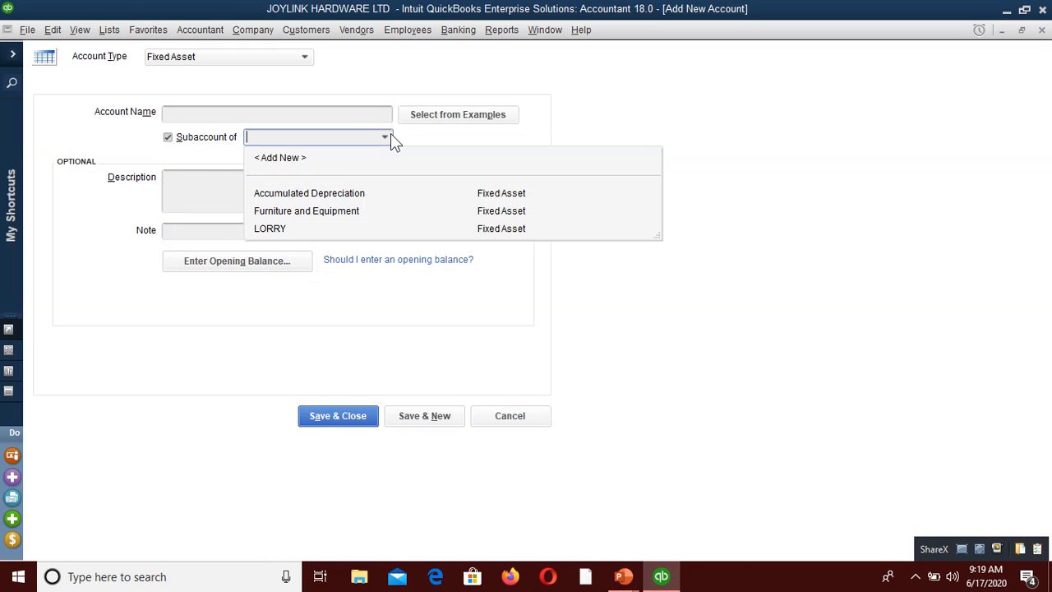
{"action": "left_click", "coordinate": [272, 229]}
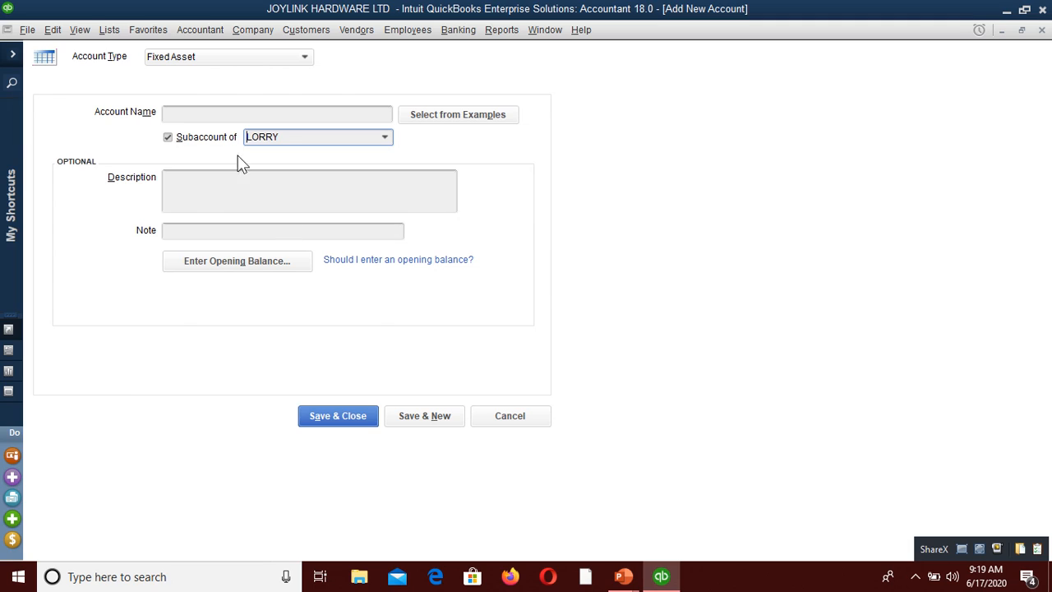
{"action": "left_click", "coordinate": [217, 116]}
{"action": "type", "text": "LORRY"}
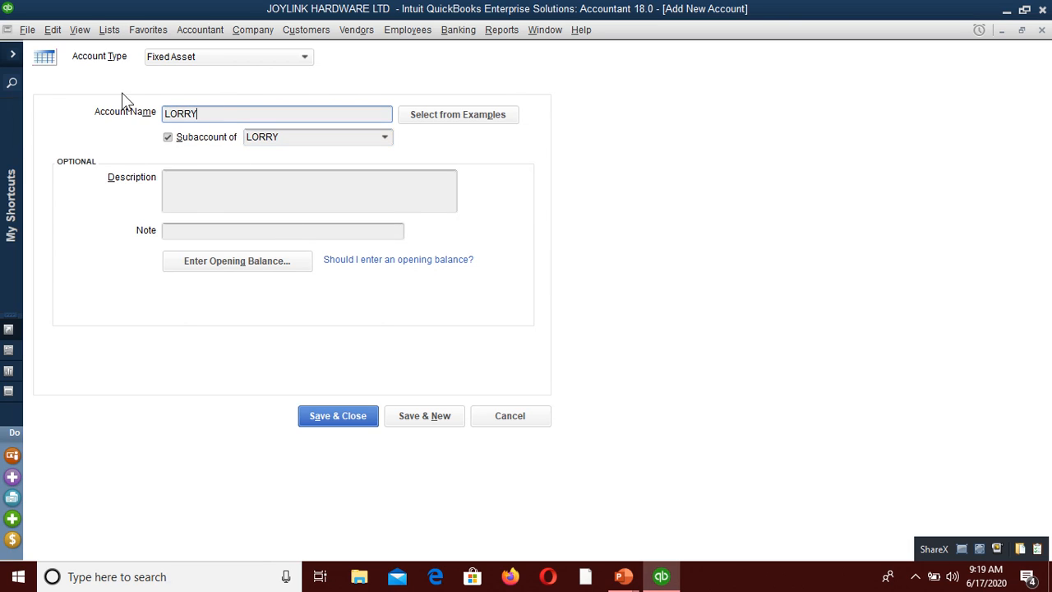
Step: Set the LORRY subaccount's opening balance to -100,000 as of 06/17/2020 and save the account
{"action": "left_click", "coordinate": [257, 266]}
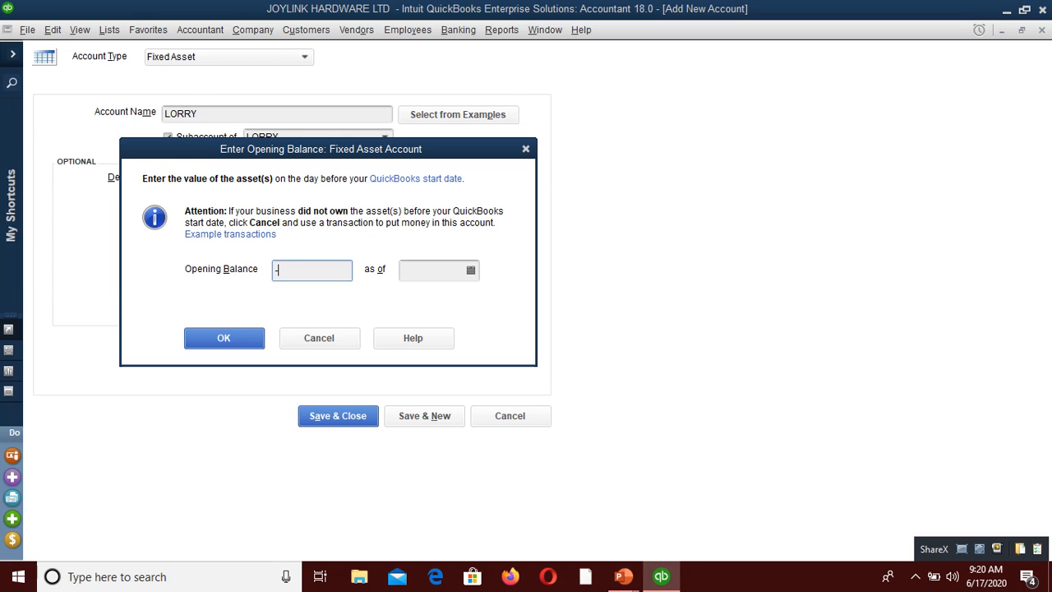
{"action": "type", "text": "-100000"}
{"action": "left_click", "coordinate": [471, 270]}
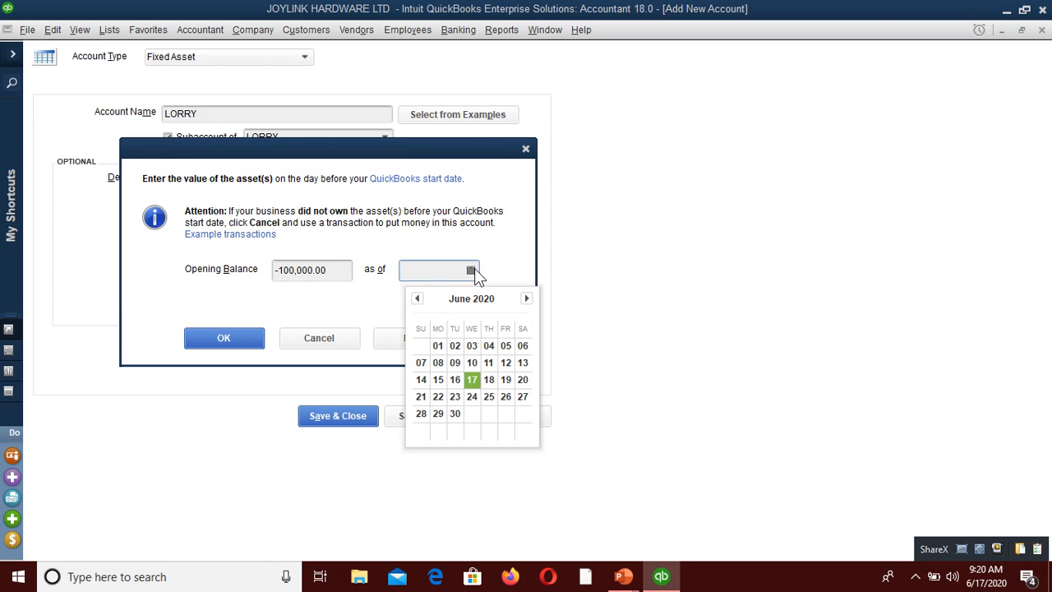
{"action": "left_click", "coordinate": [470, 380]}
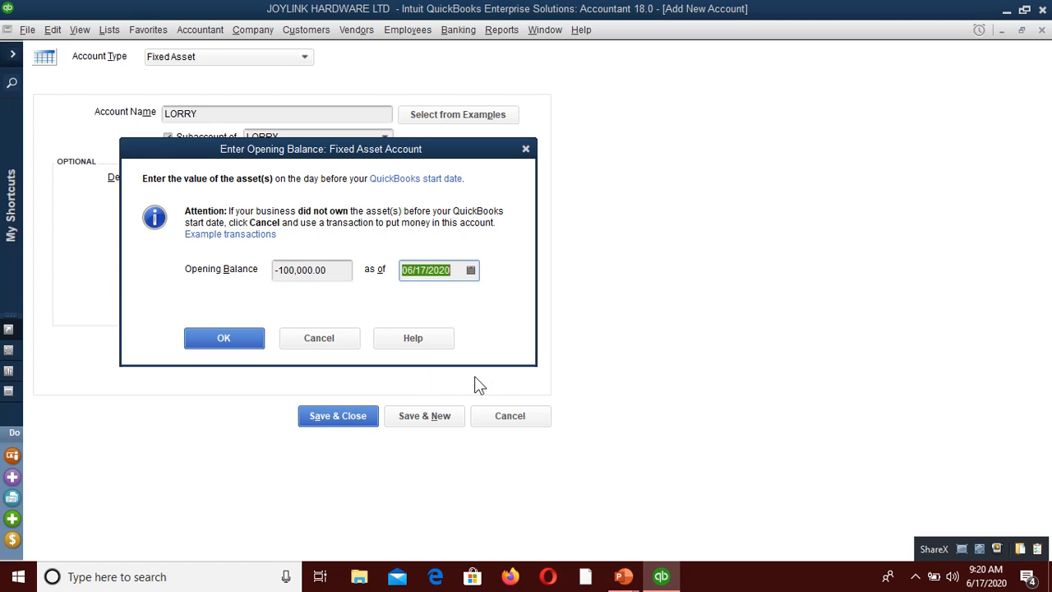
{"action": "left_click", "coordinate": [232, 339]}
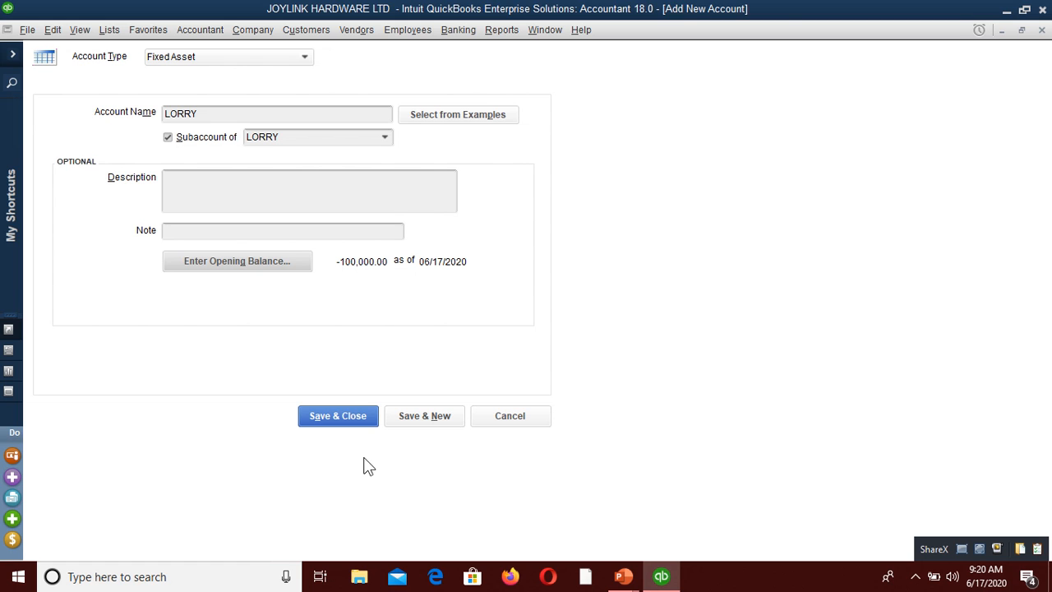
{"action": "left_click", "coordinate": [338, 415]}
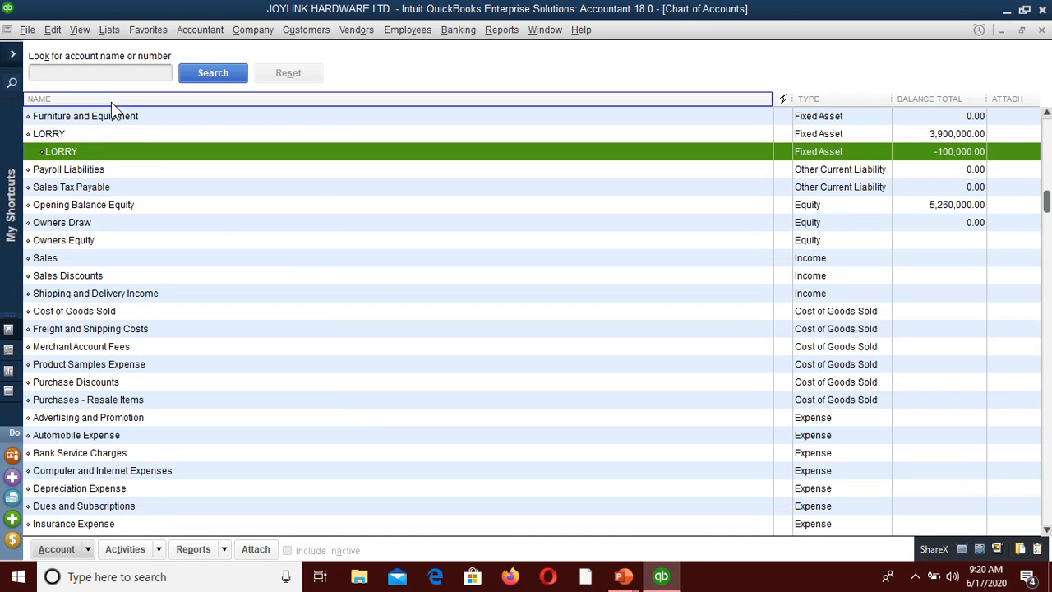
{"action": "left_click", "coordinate": [67, 134]}
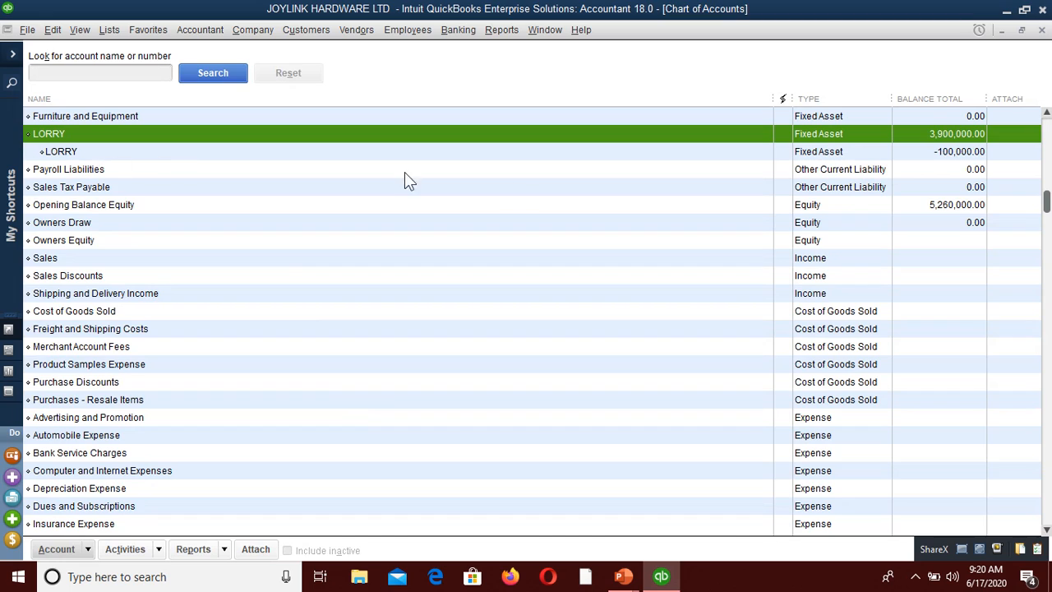
{"action": "left_click", "coordinate": [934, 152]}
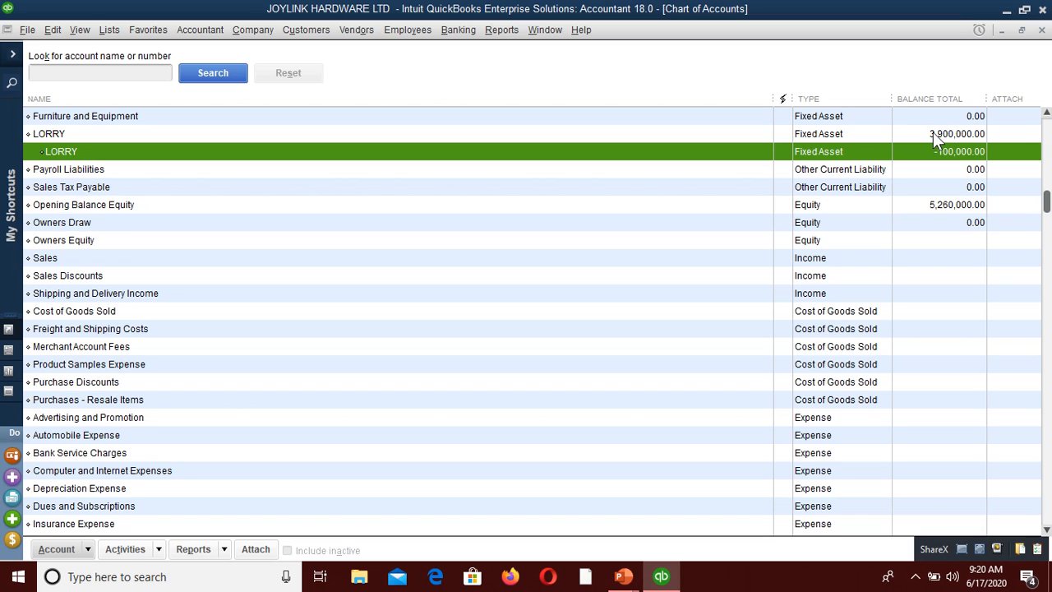
Step: Close the Chart of Accounts and reopen the Home page
{"action": "left_click", "coordinate": [1041, 29]}
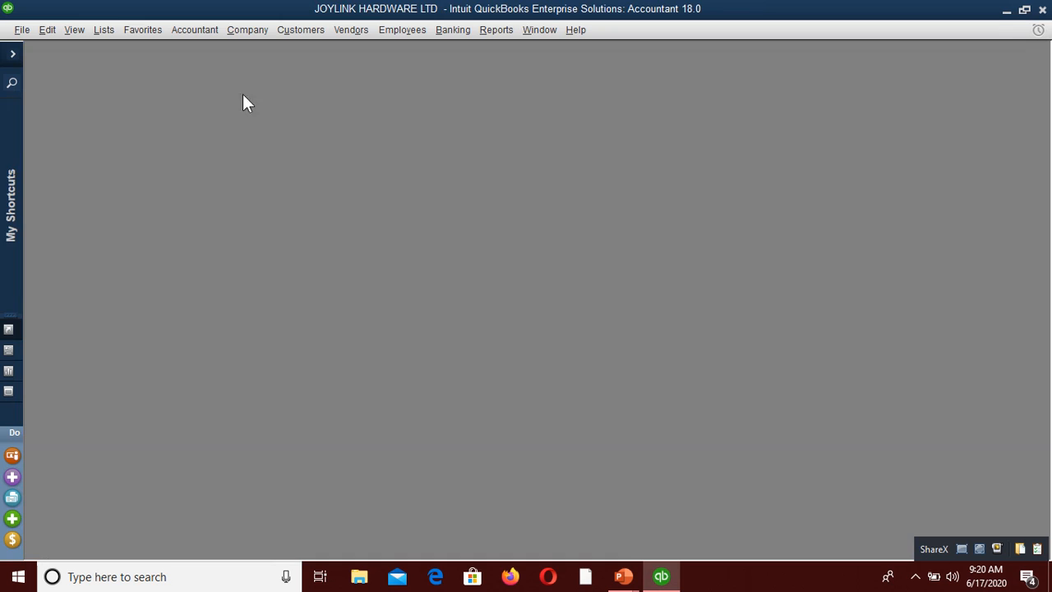
{"action": "left_click", "coordinate": [11, 56]}
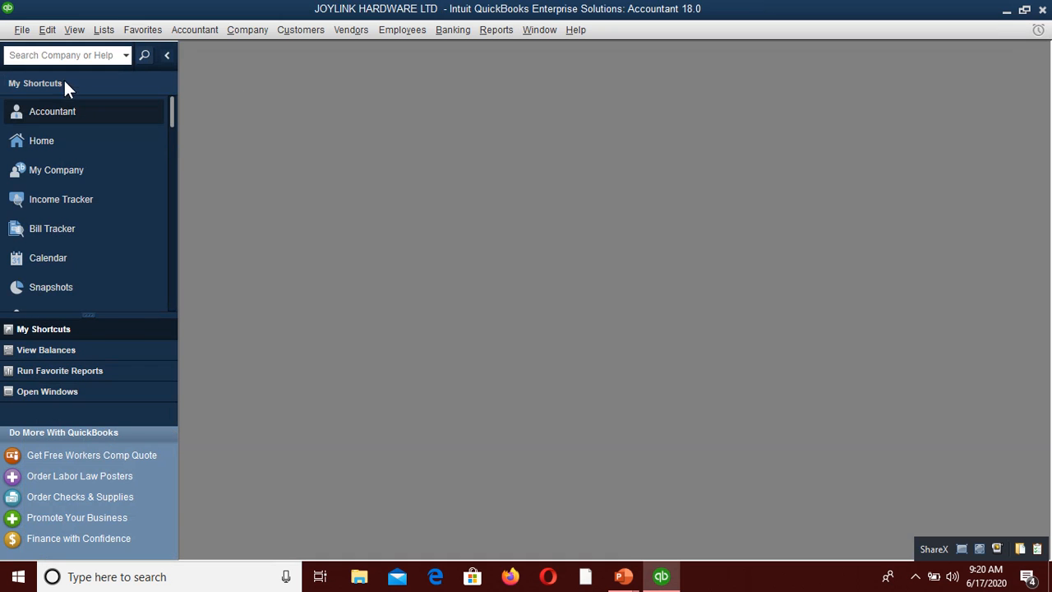
{"action": "left_click", "coordinate": [74, 138]}
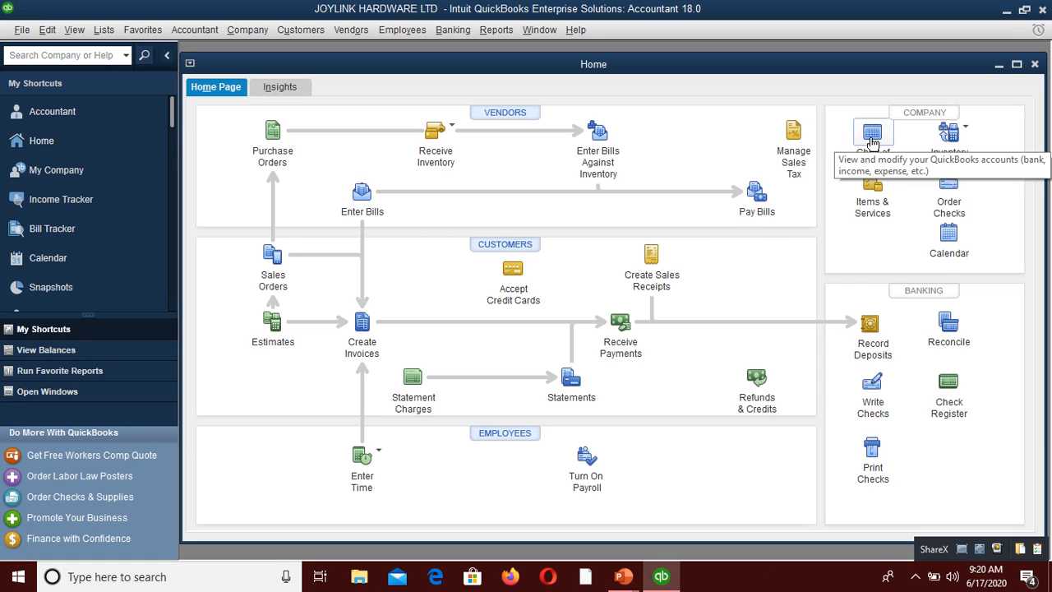
{"action": "left_click", "coordinate": [872, 135]}
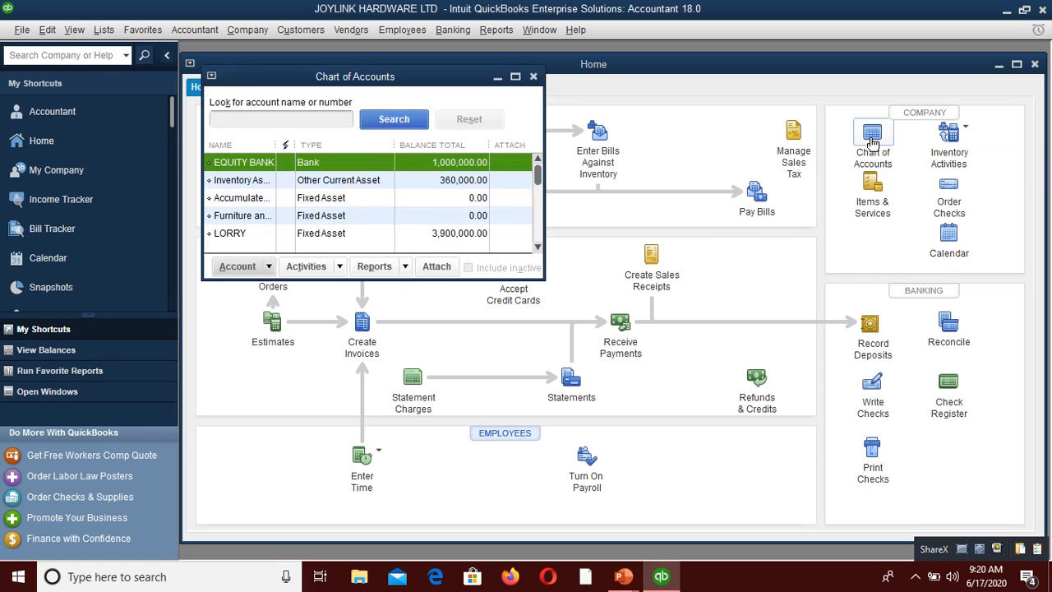
{"action": "left_click", "coordinate": [256, 269]}
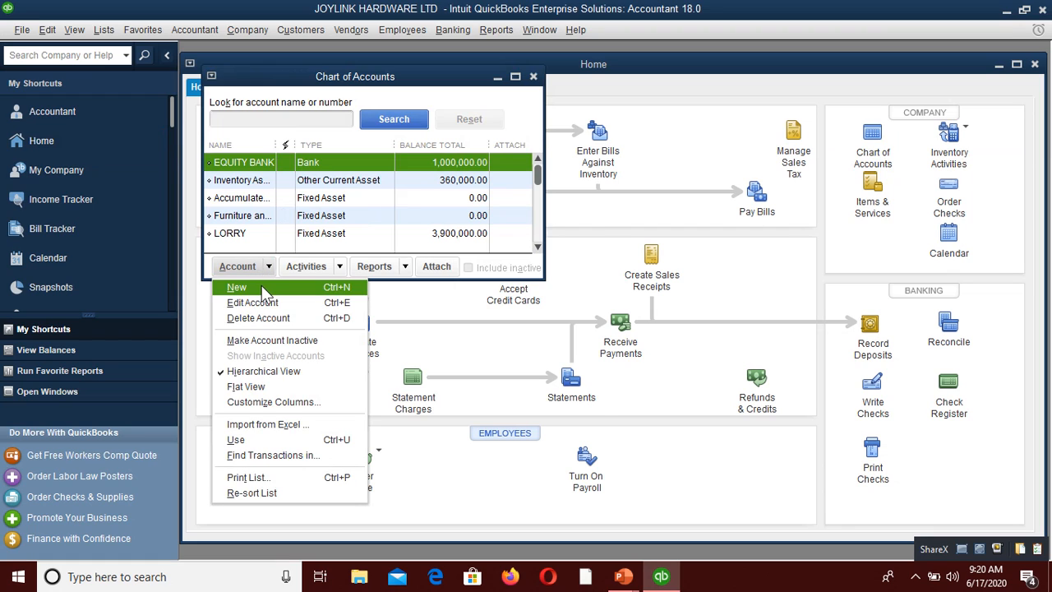
{"action": "left_click", "coordinate": [261, 285]}
{"action": "left_click", "coordinate": [301, 262]}
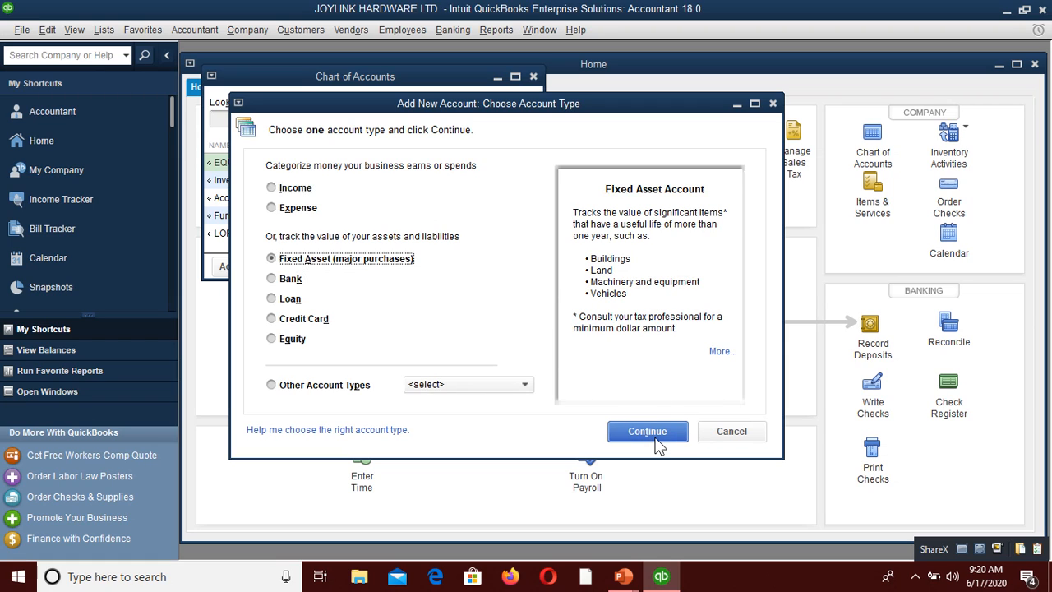
{"action": "left_click", "coordinate": [657, 433]}
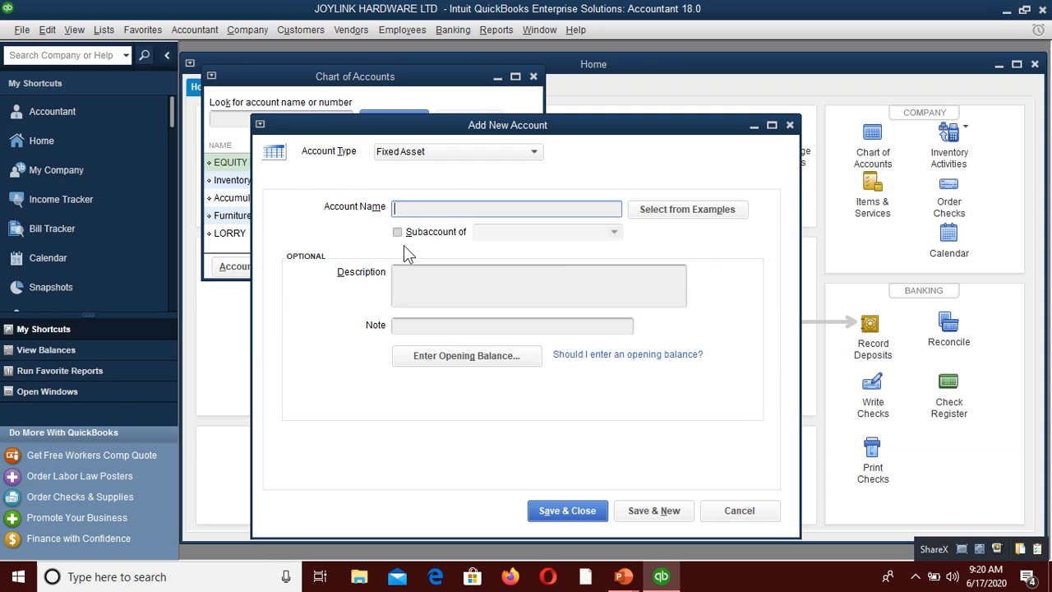
{"action": "left_click", "coordinate": [789, 125]}
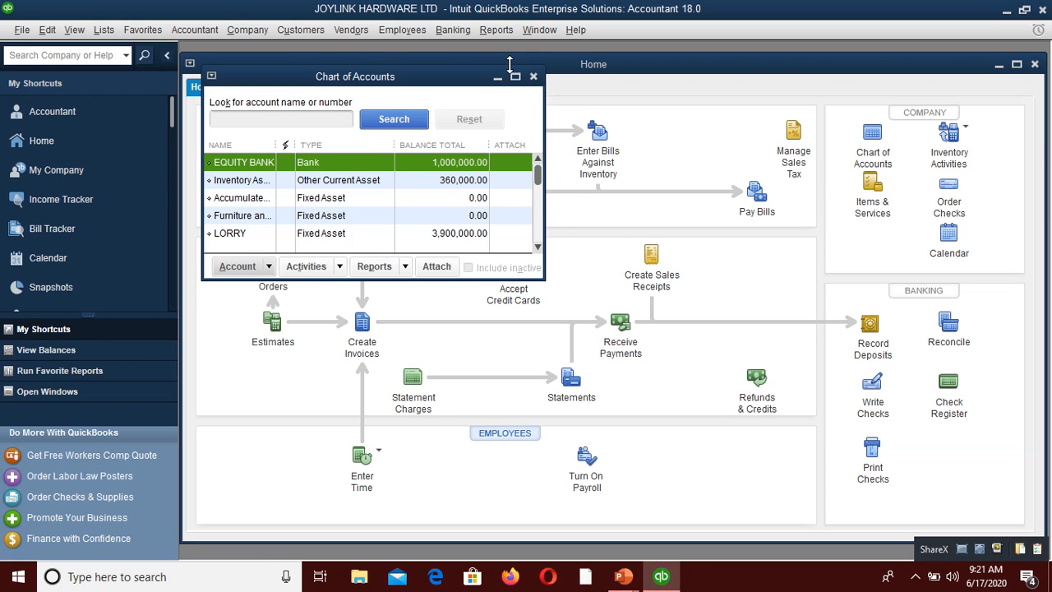
{"action": "left_click", "coordinate": [533, 77]}
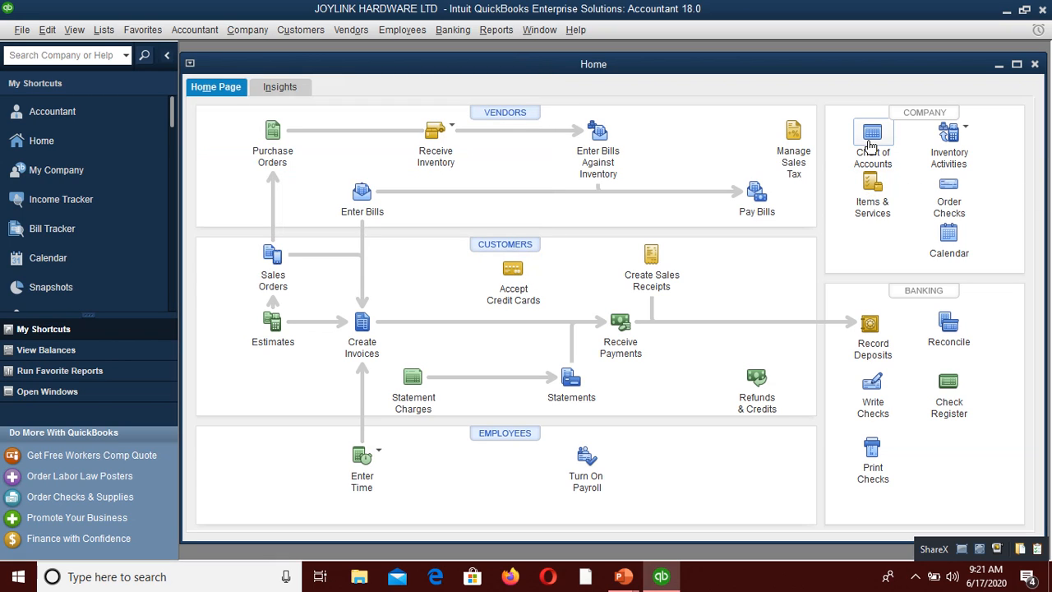
Step: Open the Chart of Accounts and start a new Loan account
{"action": "left_click", "coordinate": [870, 145]}
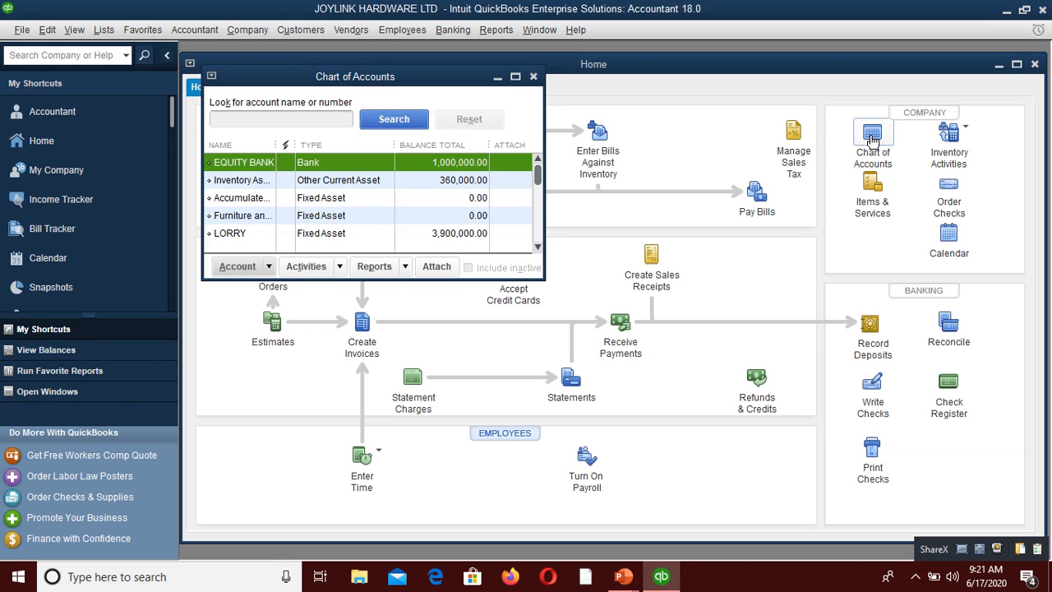
{"action": "left_click", "coordinate": [237, 266]}
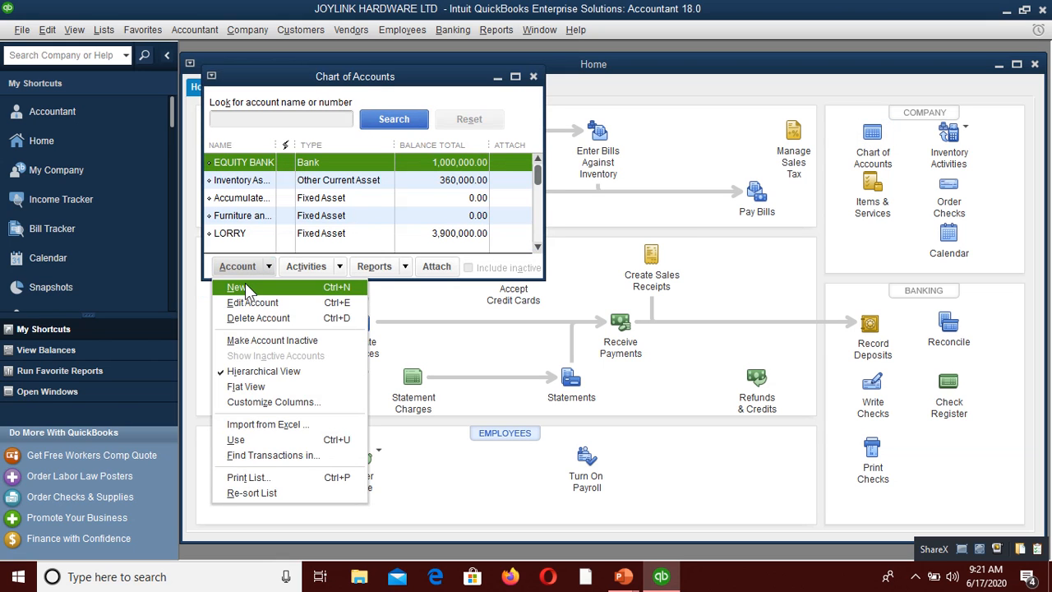
{"action": "left_click", "coordinate": [245, 285]}
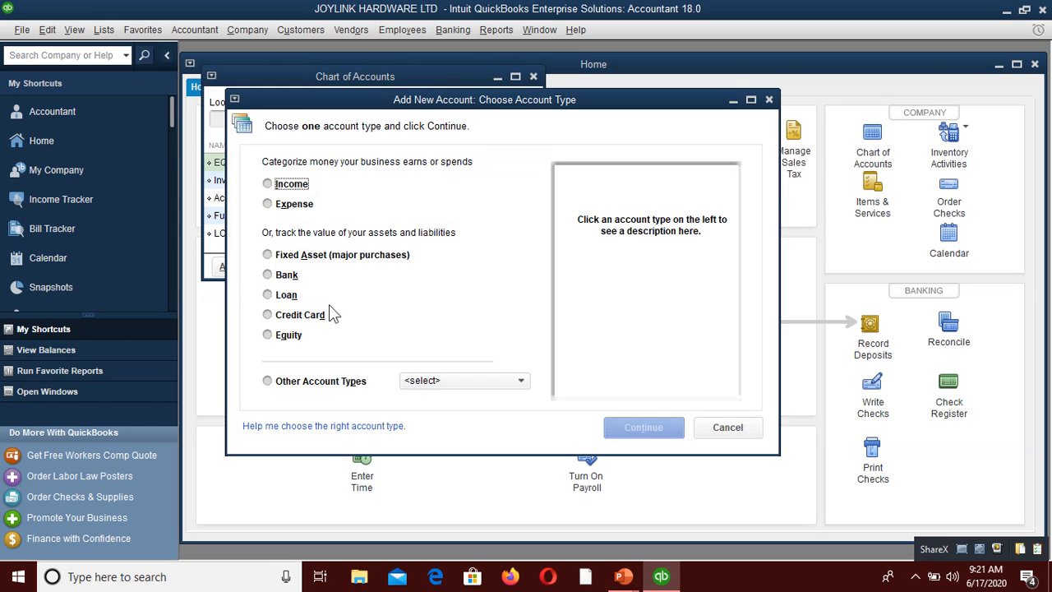
{"action": "left_click", "coordinate": [278, 301]}
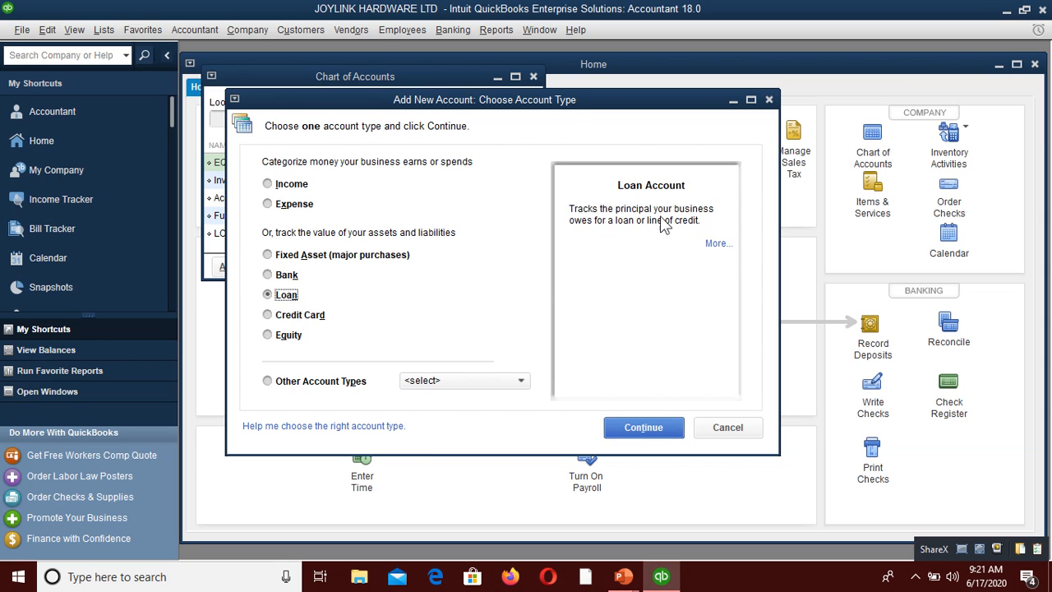
{"action": "left_click", "coordinate": [657, 428]}
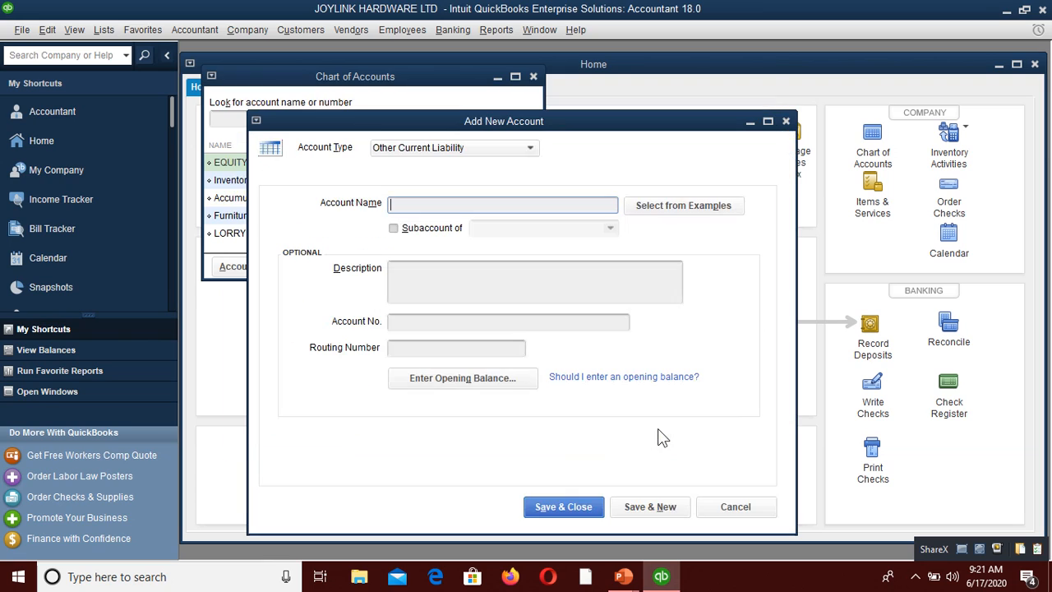
Step: Change the new account's type to Long Term Liability and name it COOP LAON
{"action": "double_click", "coordinate": [457, 147]}
{"action": "left_click", "coordinate": [458, 144]}
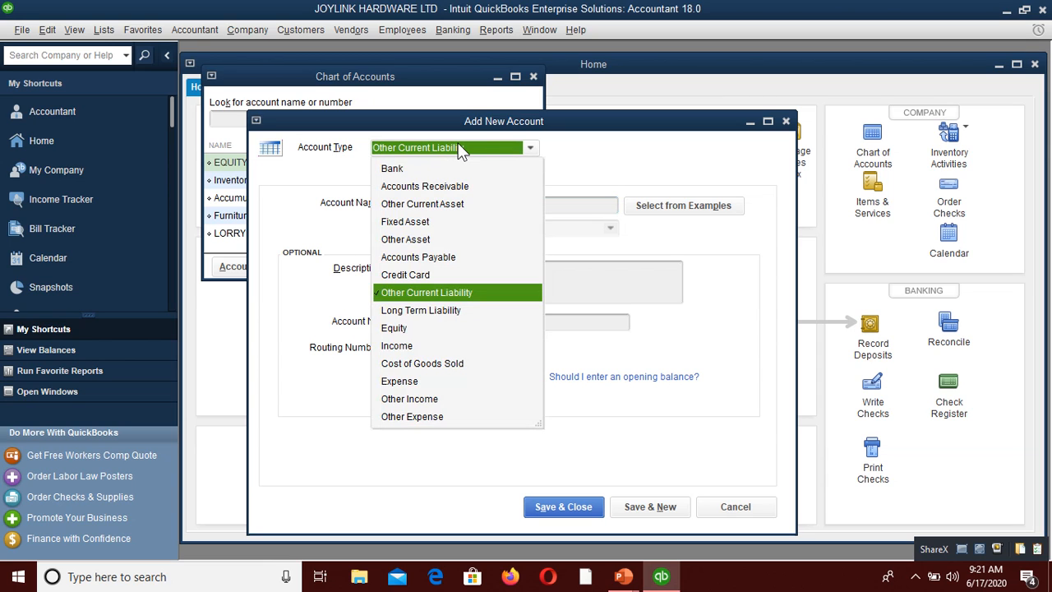
{"action": "left_click", "coordinate": [438, 310]}
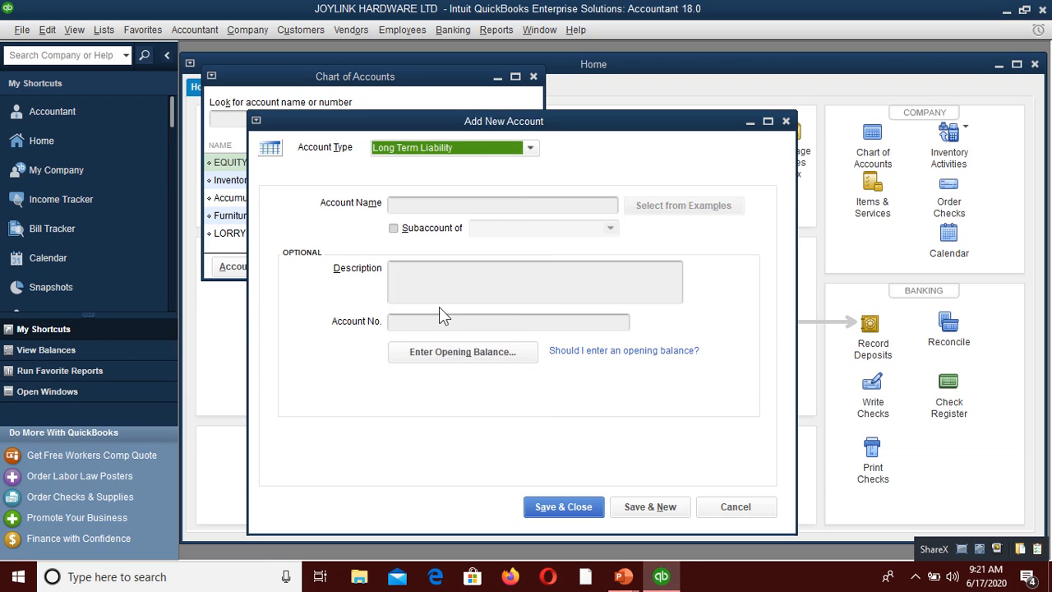
{"action": "left_click", "coordinate": [415, 201]}
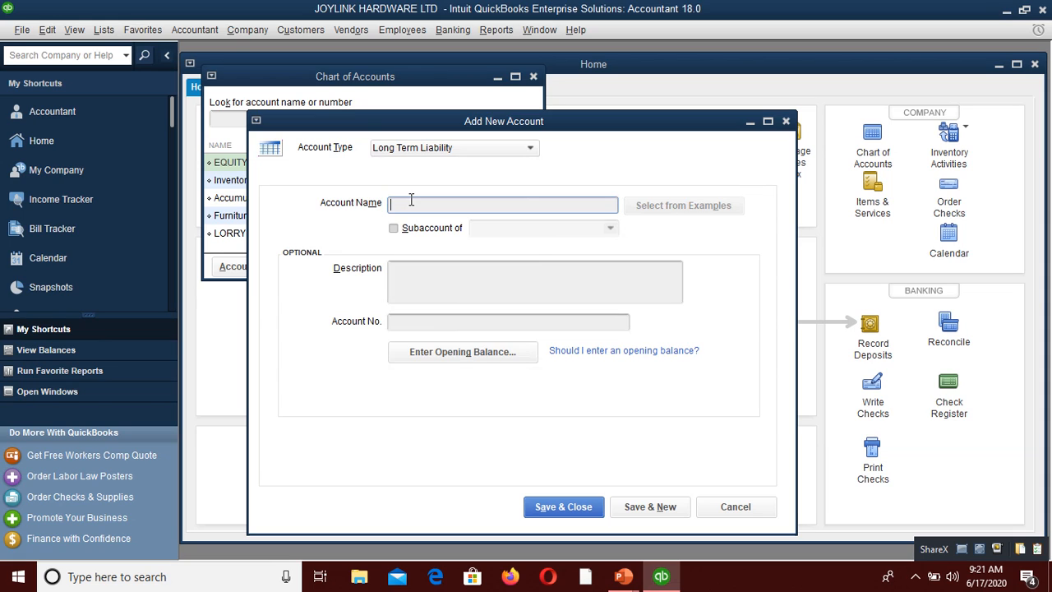
{"action": "type", "text": "COOP LAON"}
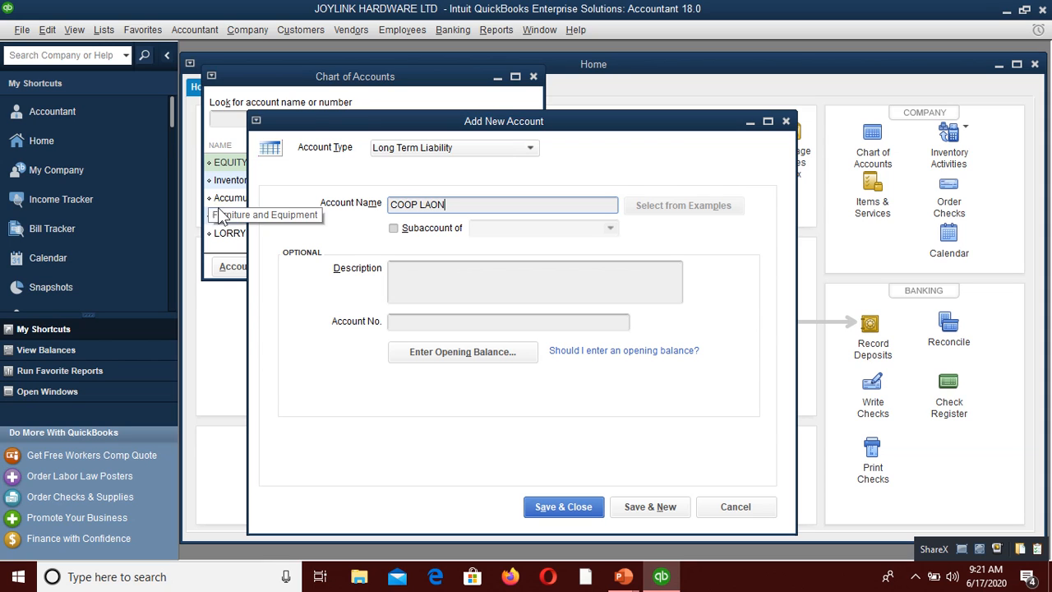
Step: Set the new long-term liability account's opening balance to 600,000 as of 06/17/2020
{"action": "left_click", "coordinate": [445, 358]}
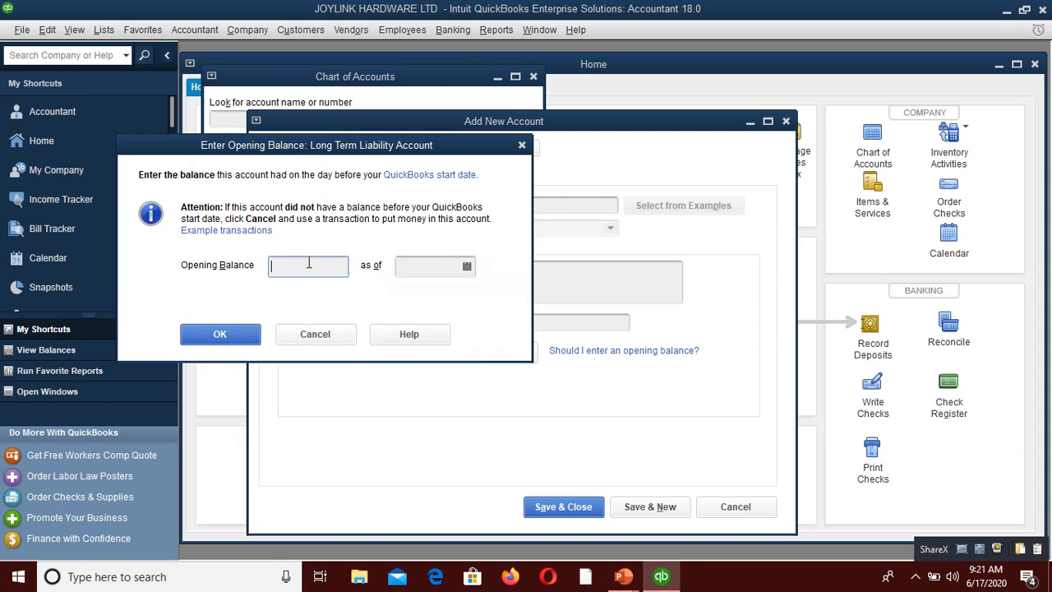
{"action": "type", "text": "600000"}
{"action": "left_click", "coordinate": [471, 266]}
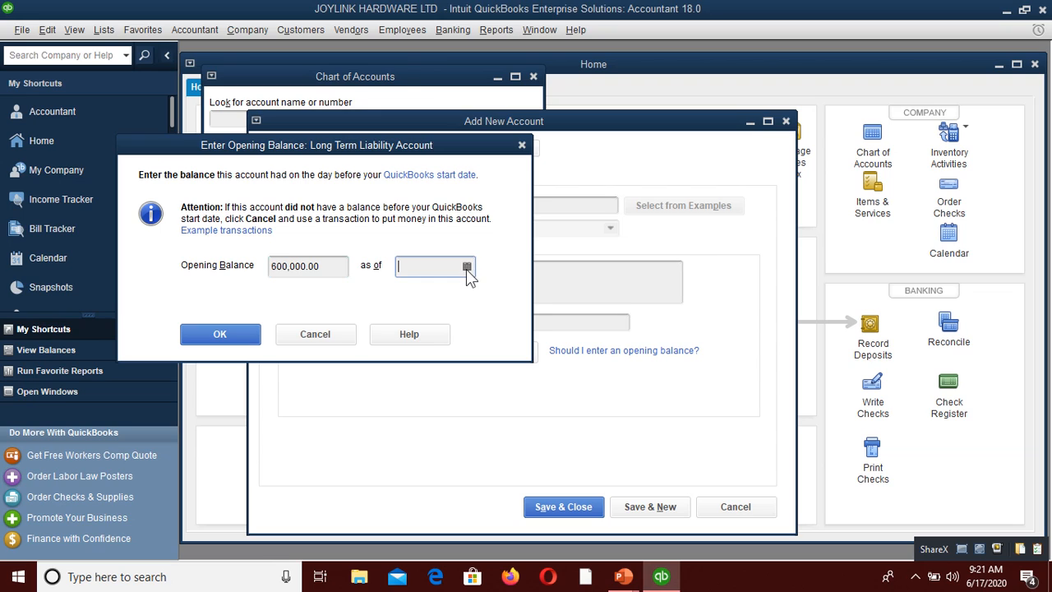
{"action": "left_click", "coordinate": [466, 268]}
{"action": "left_click", "coordinate": [467, 375]}
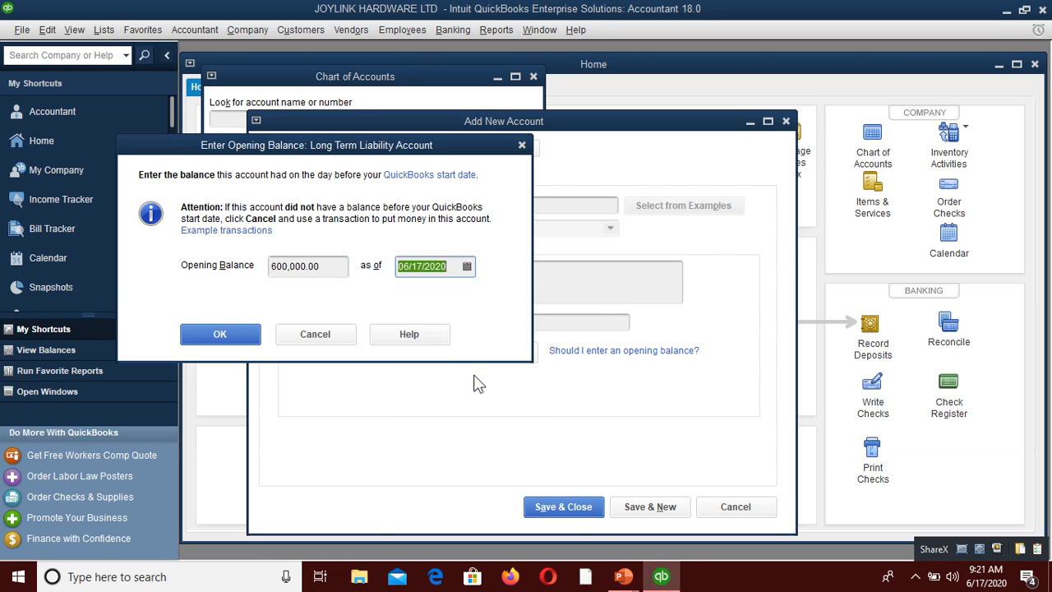
{"action": "left_click", "coordinate": [235, 338]}
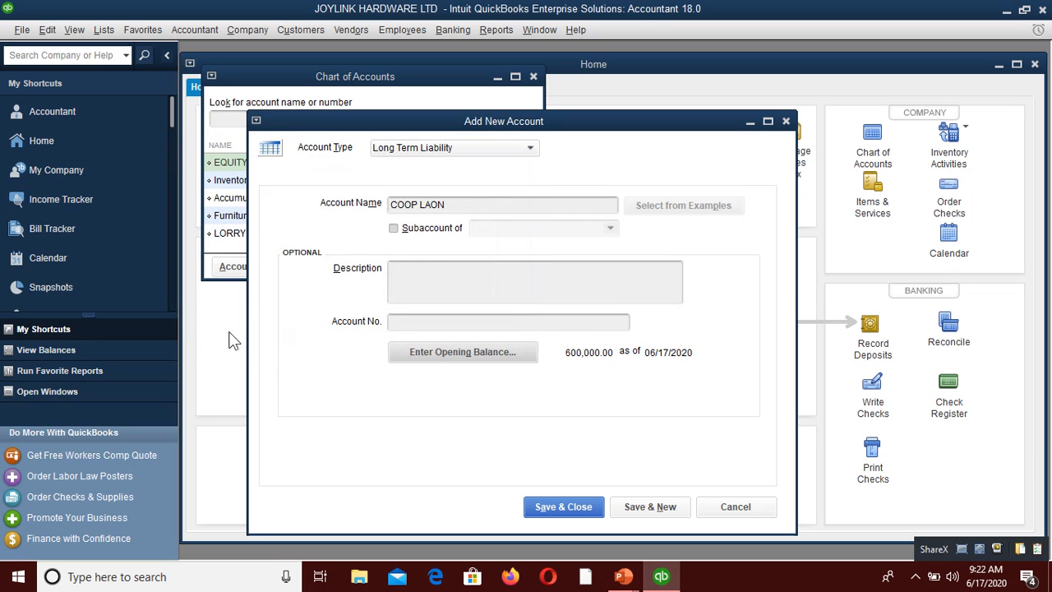
Step: Correct the account name to COOP LOAN, save the account and close the Chart of Accounts
{"action": "left_click_drag", "start_coordinate": [448, 205], "coordinate": [439, 205]}
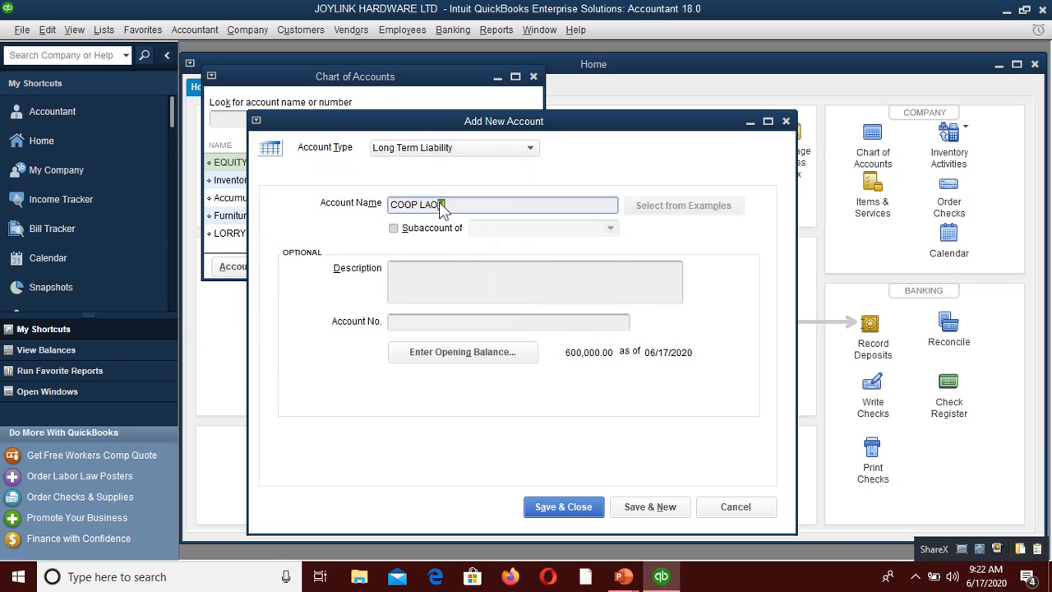
{"action": "key", "text": "BackSpace"}
{"action": "key", "text": "BackSpace"}
{"action": "key", "text": "BackSpace"}
{"action": "type", "text": "OAN"}
{"action": "left_click", "coordinate": [573, 506]}
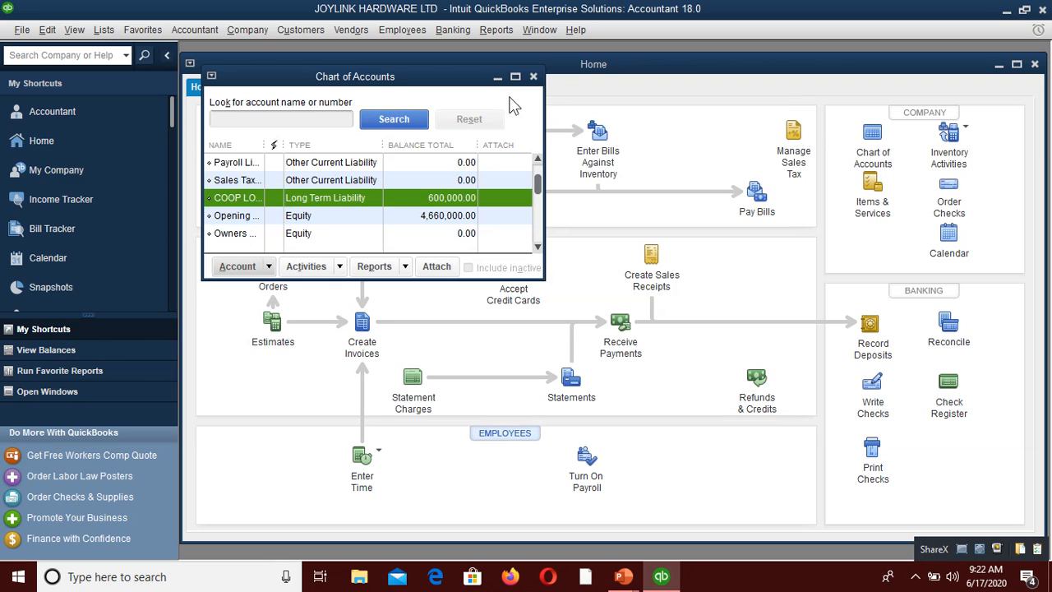
{"action": "left_click", "coordinate": [533, 77]}
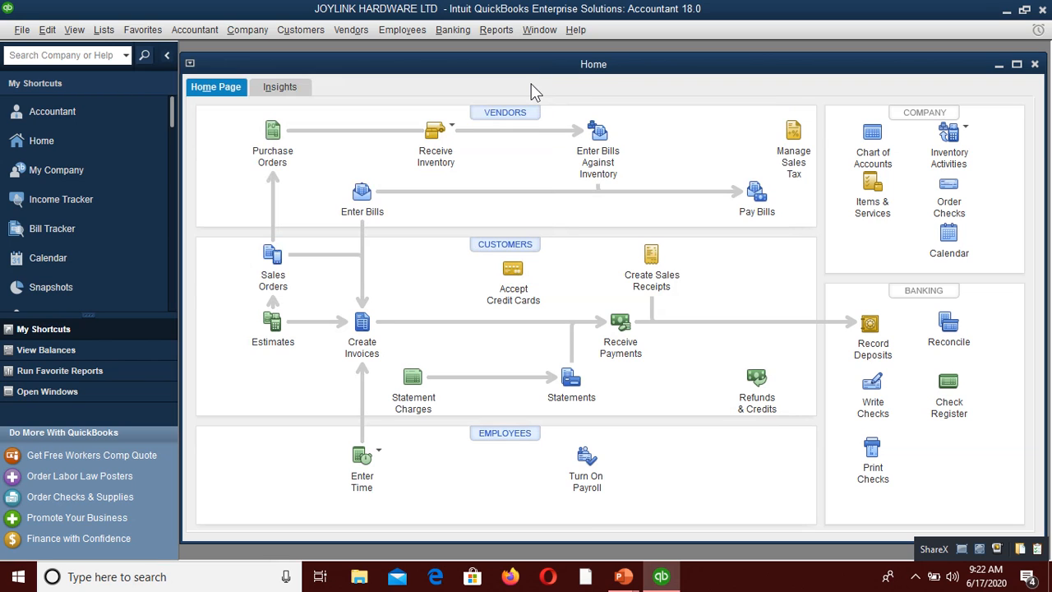